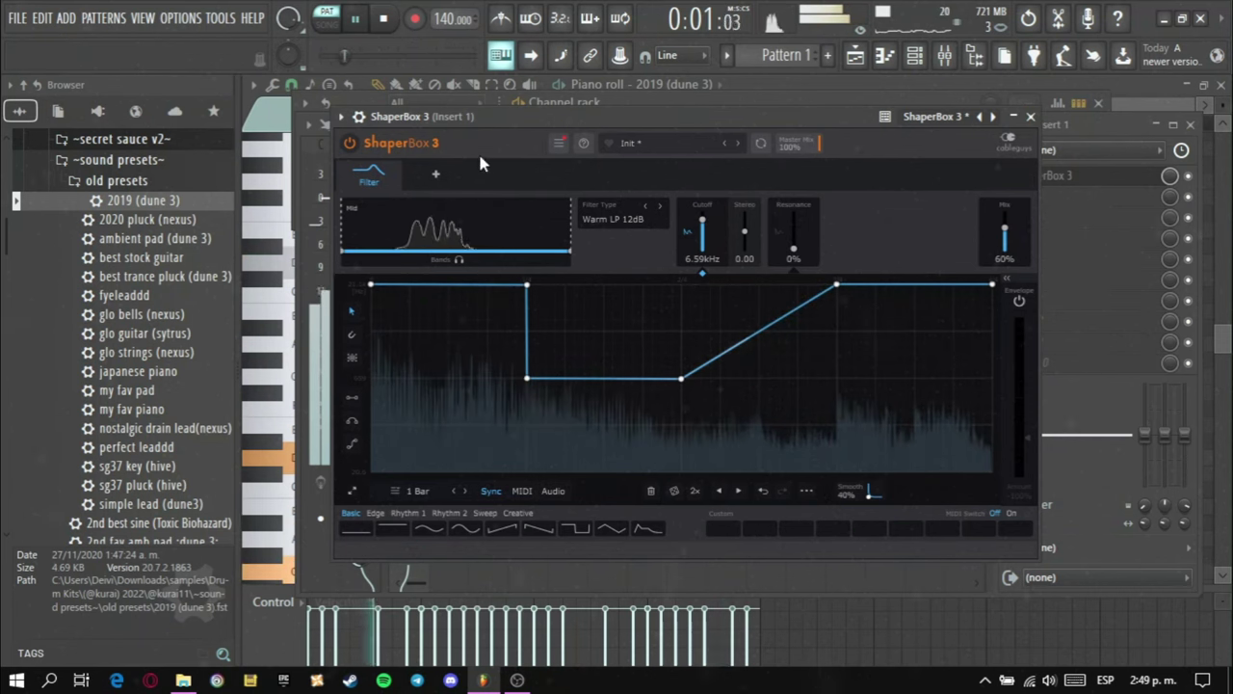
Step: Open the choice of shapers to add beside the Filter in ShaperBox 3
click(436, 174)
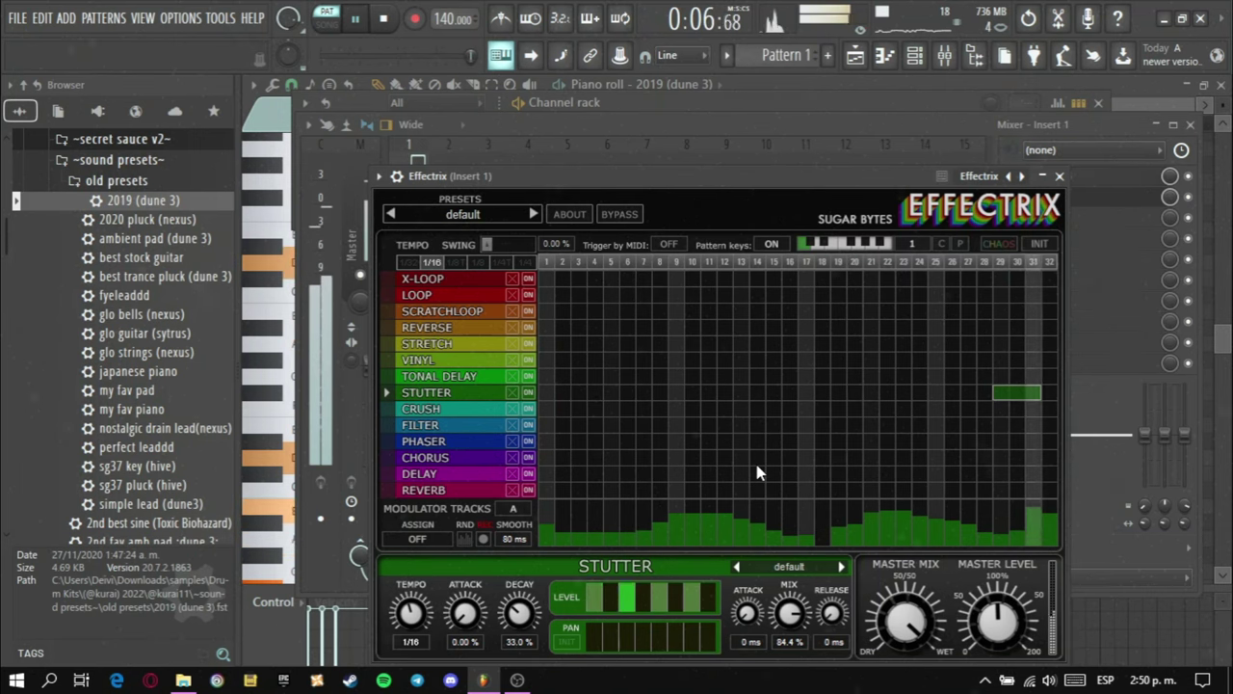
Step: Add a Loop block across steps 17 to 20 in Effectrix and set the master mix to 50/50
key(space)
drag(803, 294, 860, 296)
key(space)
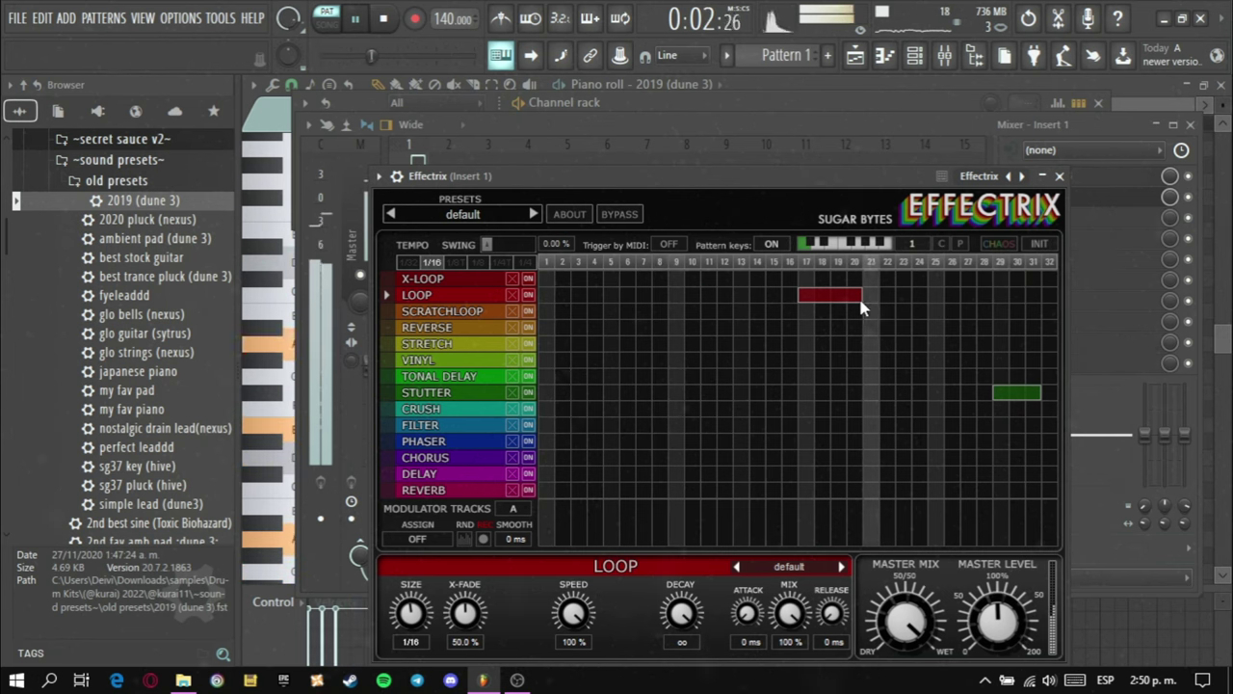
drag(915, 621, 919, 687)
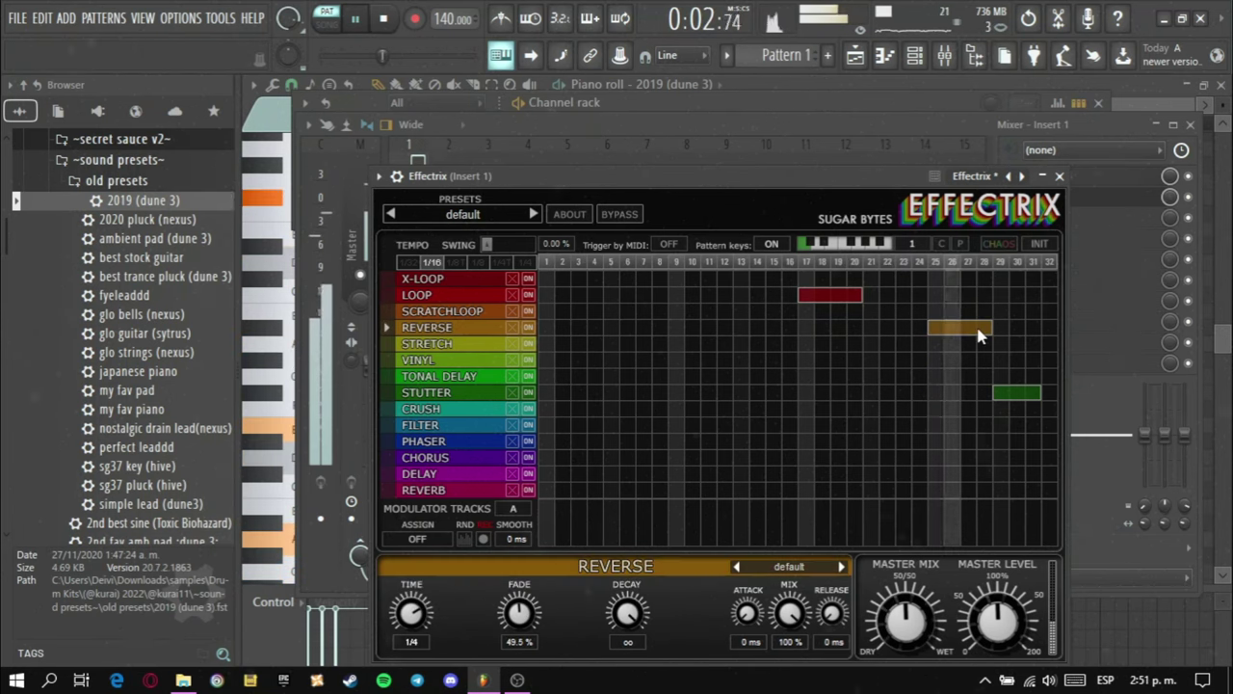
Step: Remove the Reverse block from steps 25 to 28 and extend the Stutter block through step 32
right_click(978, 329)
key(space)
drag(1036, 393, 1055, 393)
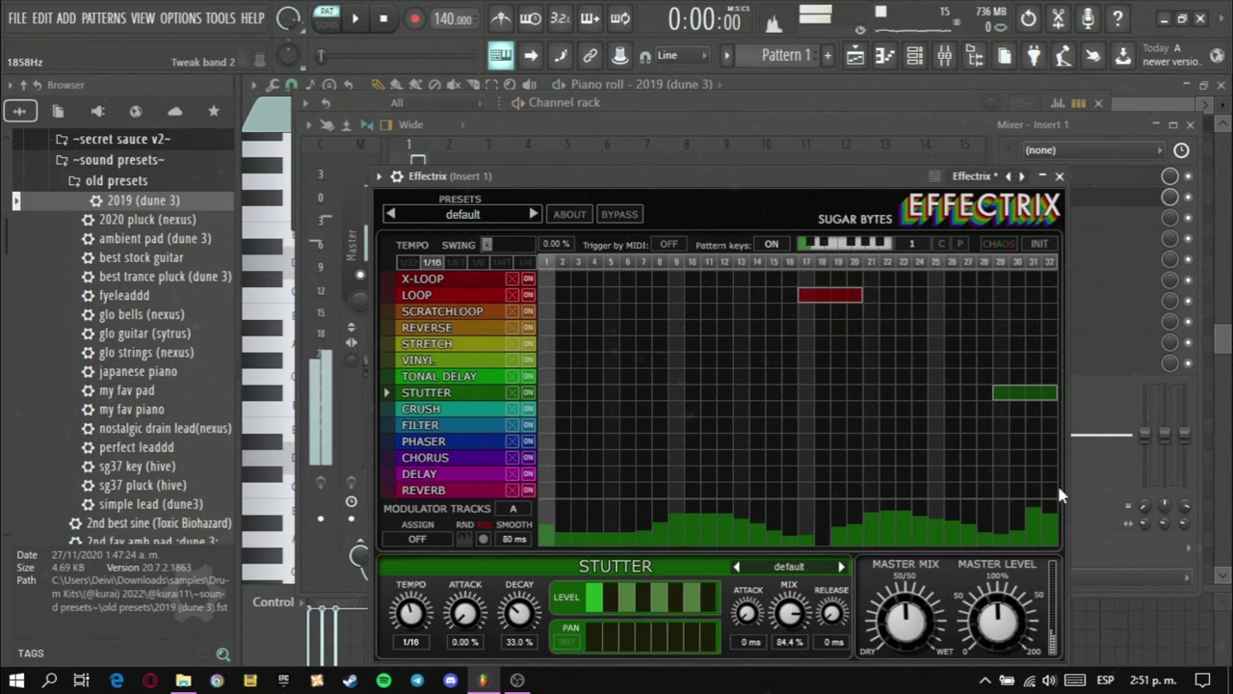
key(space)
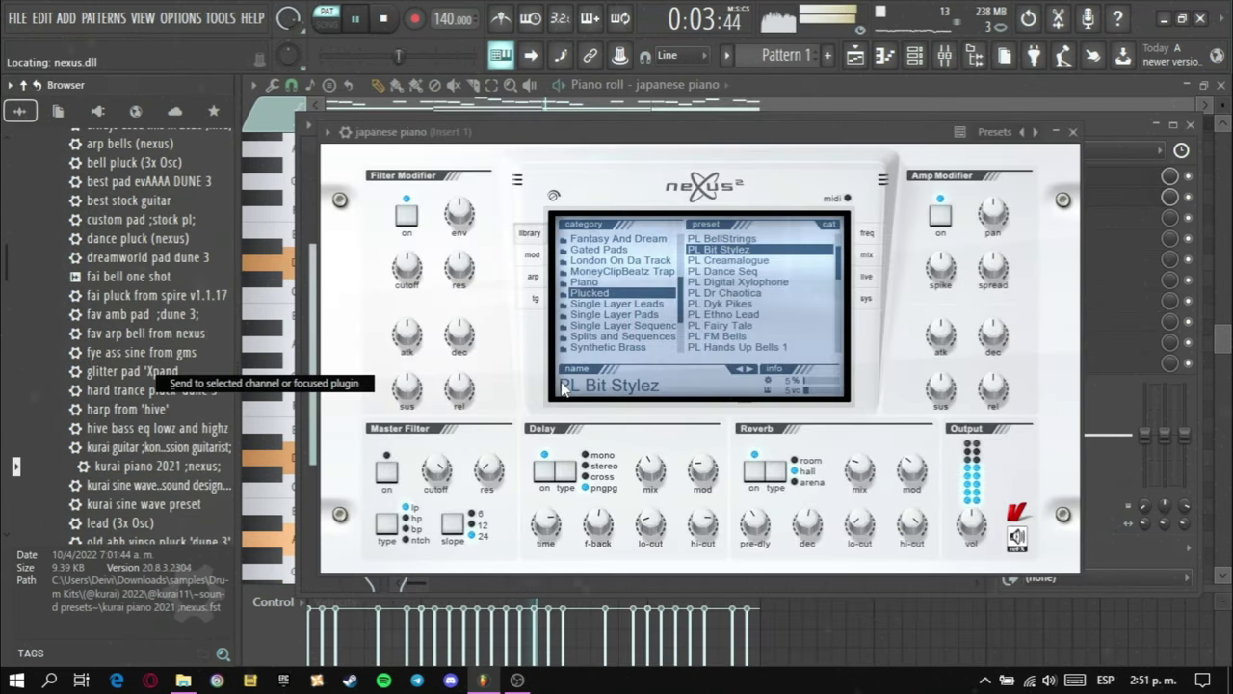
Step: Close the Nexus window and load the 2020 pluck (nexus) preset from the old presets folder into the selected channel
drag(564, 389, 494, 367)
click(1073, 132)
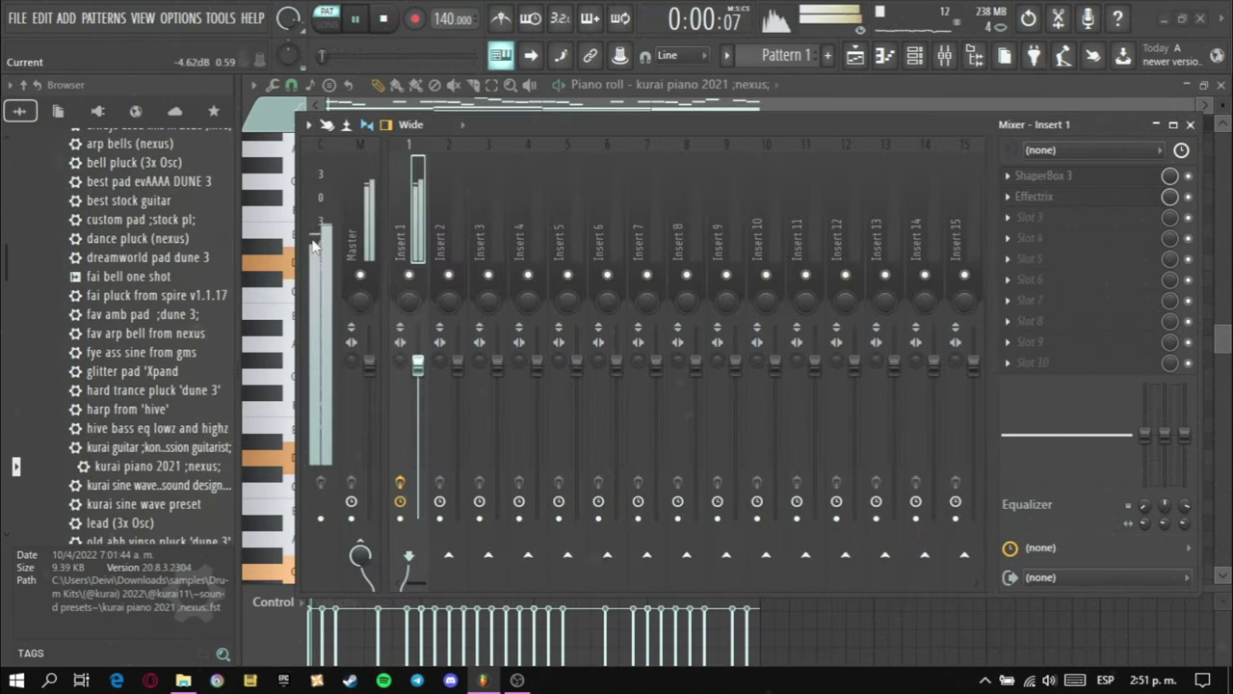
scroll(202, 262, up, 4)
click(119, 294)
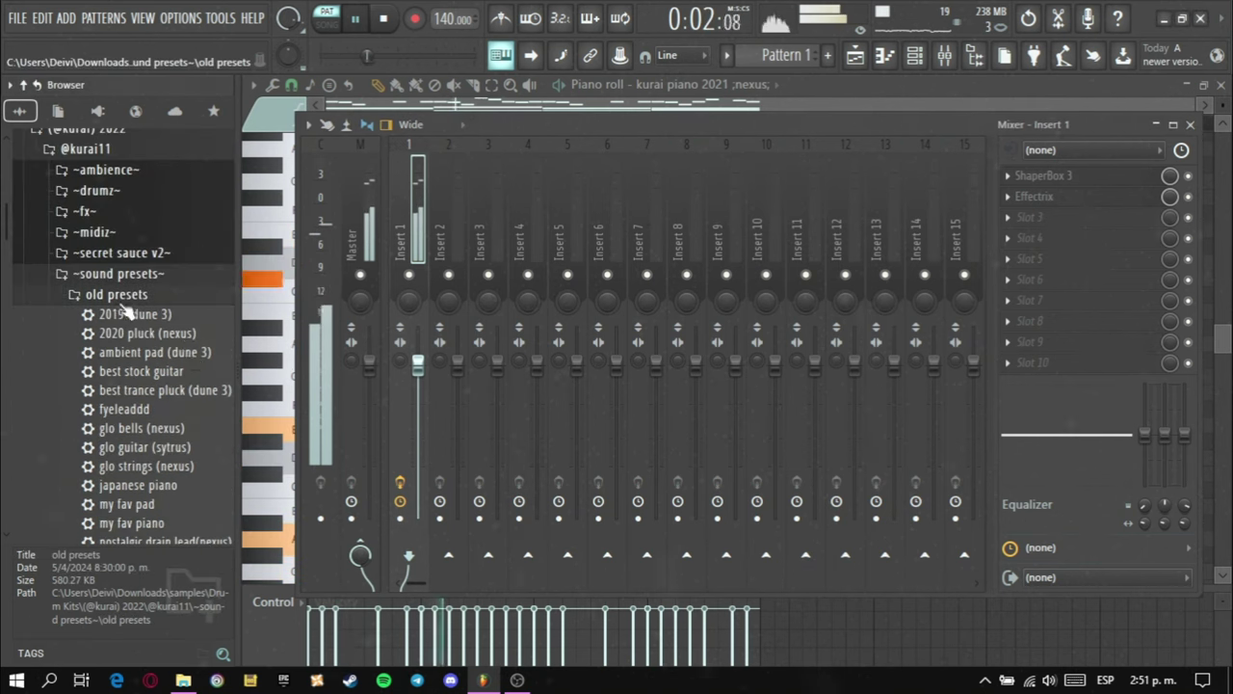
right_click(179, 337)
click(289, 336)
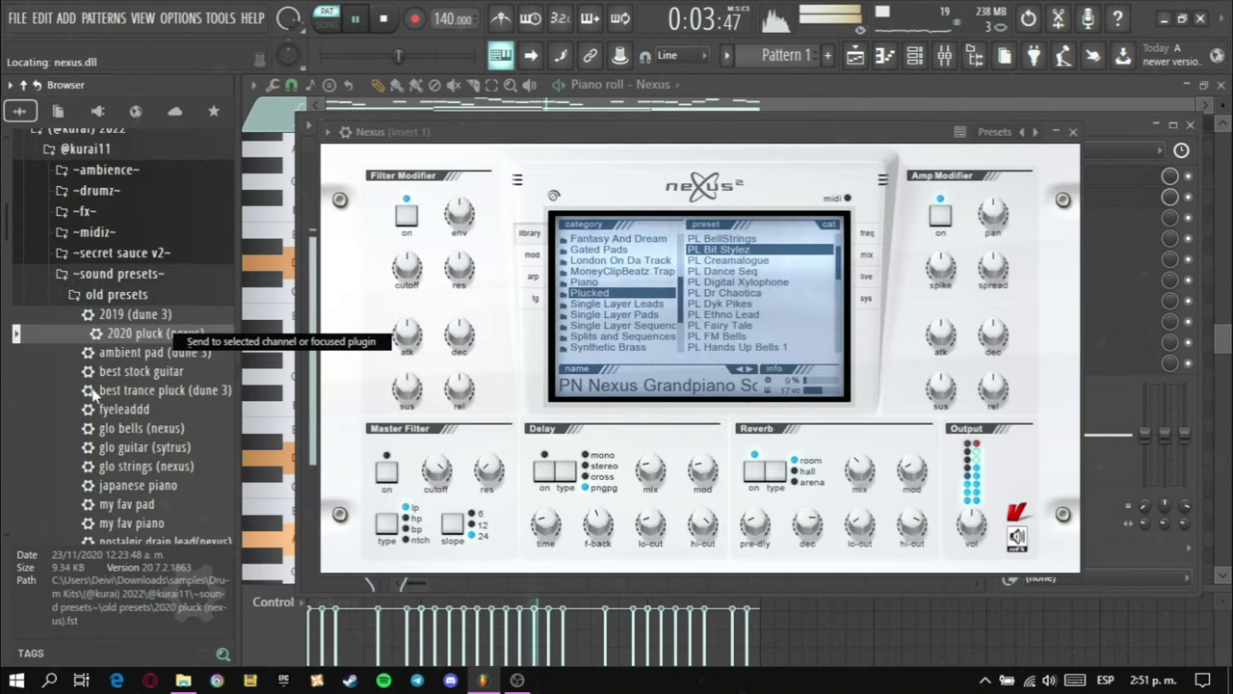
Step: Collapse the old presets folder and load the kurai piano 2021 ;nexus; preset in a new channel
click(115, 297)
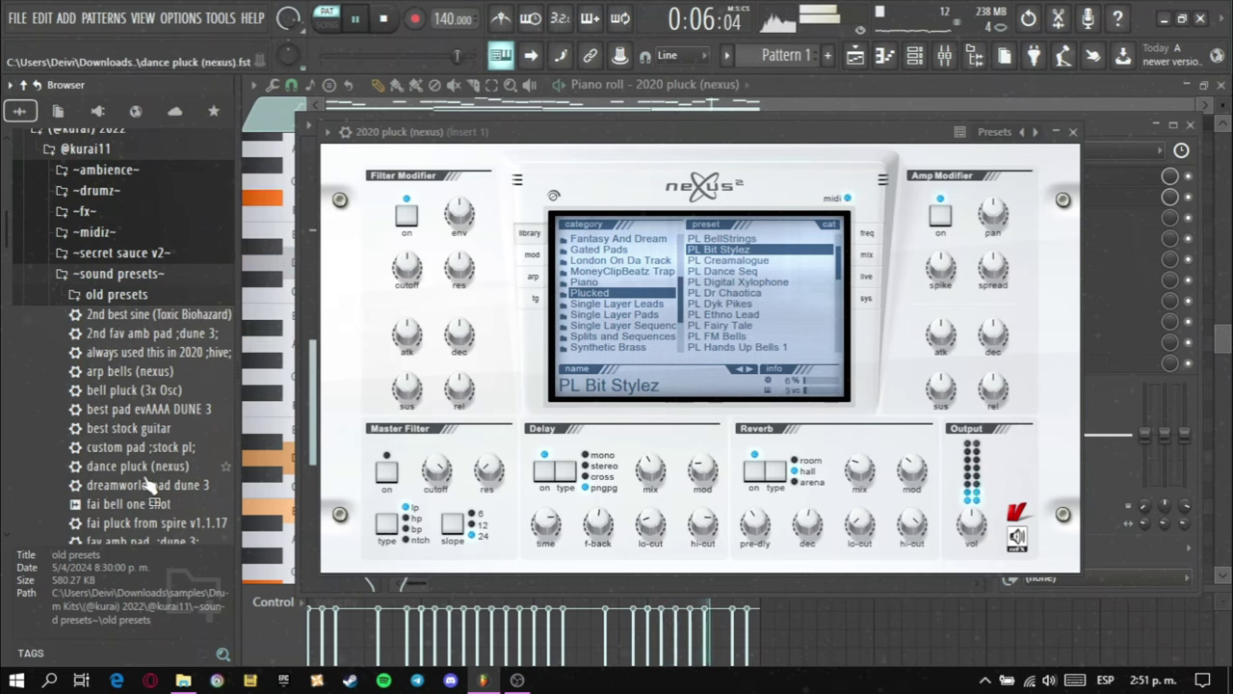
scroll(150, 486, down, 4)
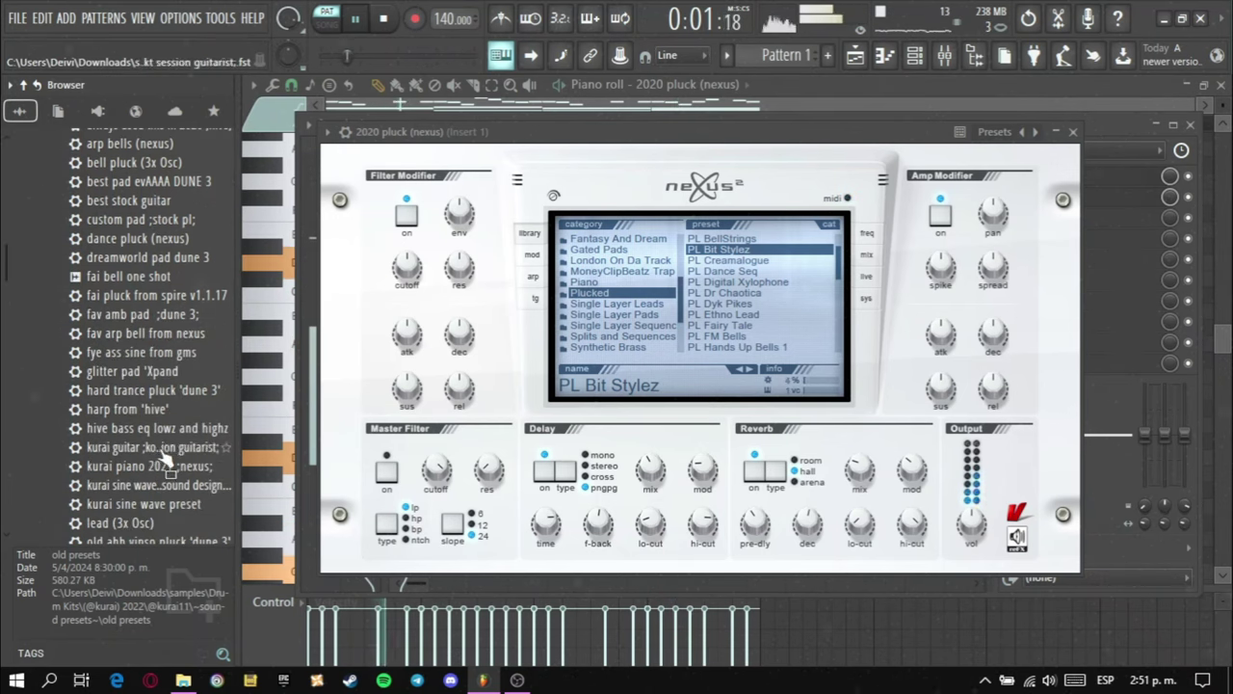
right_click(166, 466)
click(207, 398)
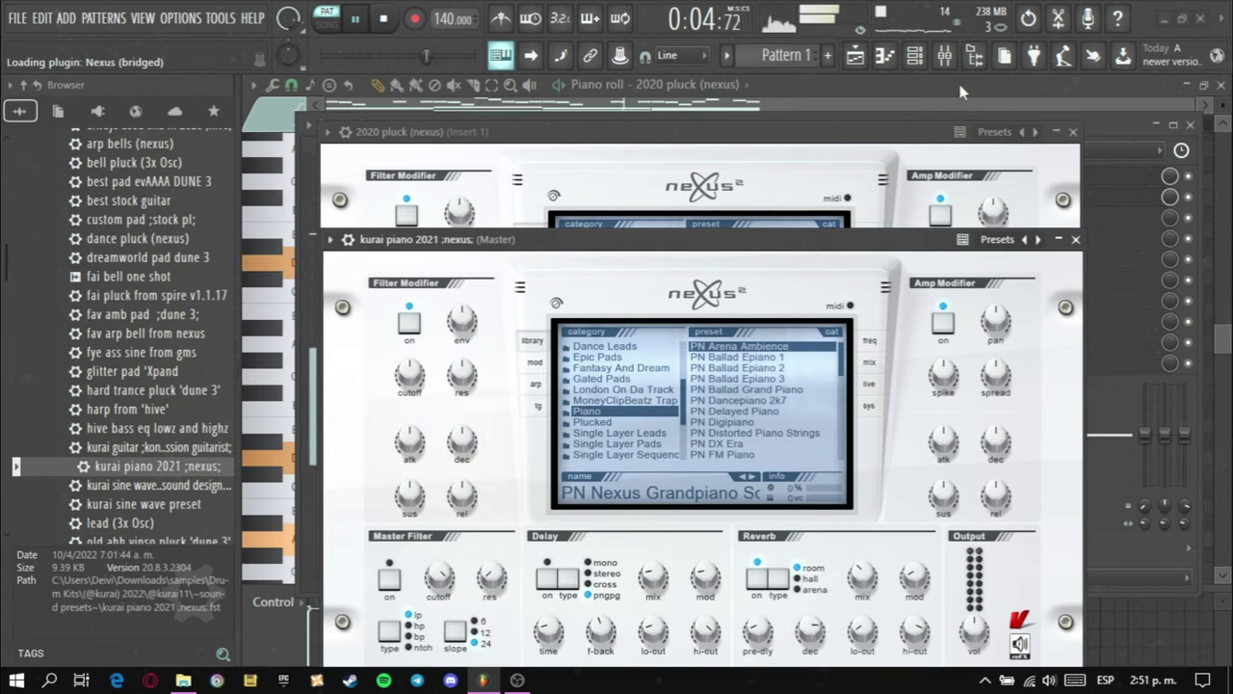
Step: Copy the 2020 pluck notes into the kurai piano 2021 channel in the piano roll and select them all
click(500, 55)
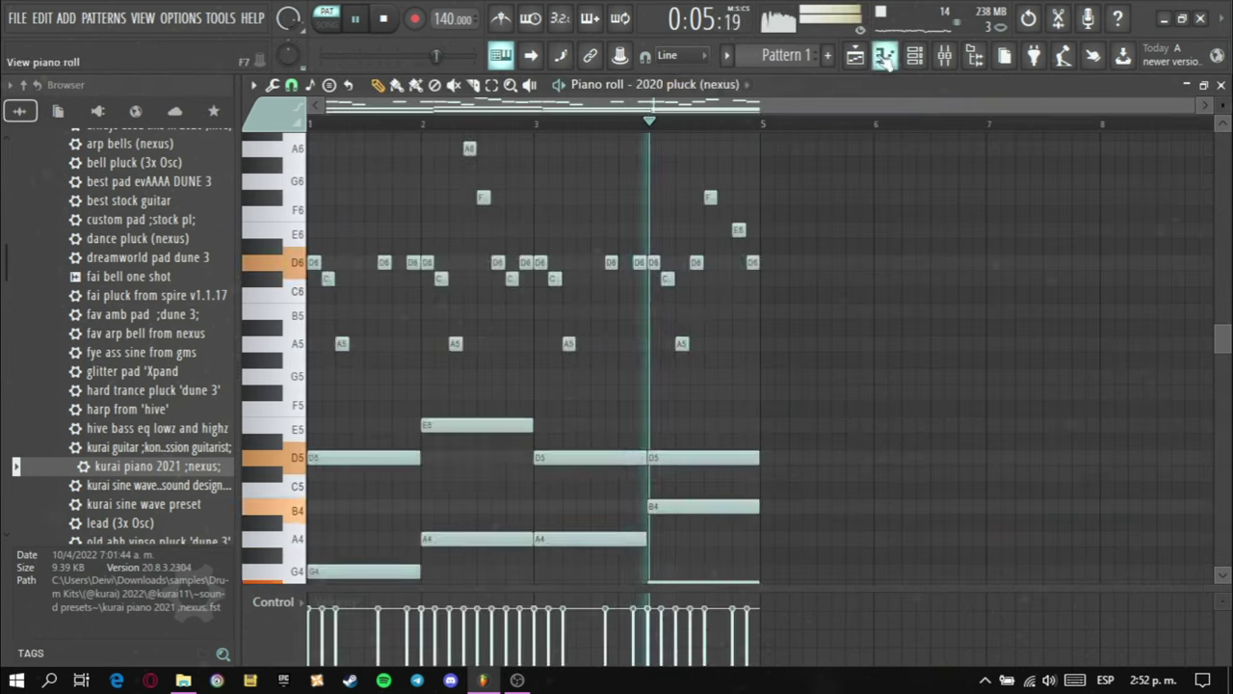
click(640, 84)
click(704, 166)
click(665, 84)
click(704, 183)
scroll(961, 270, up, 3)
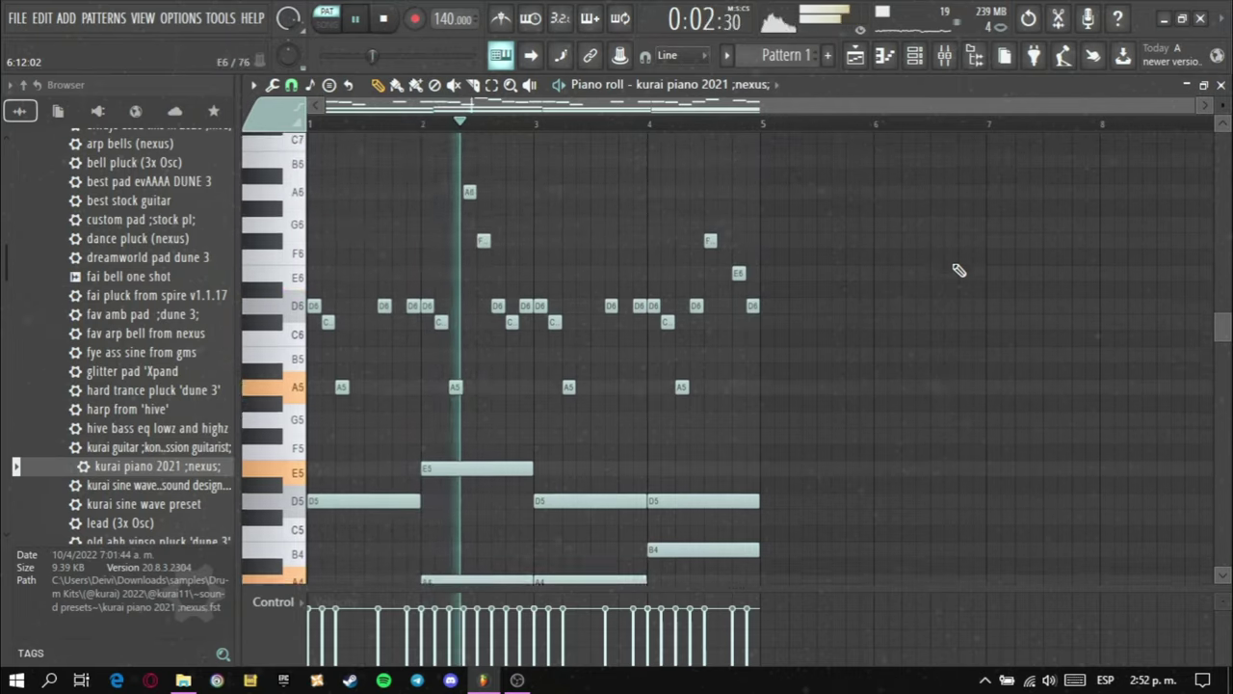
key(ctrl+a)
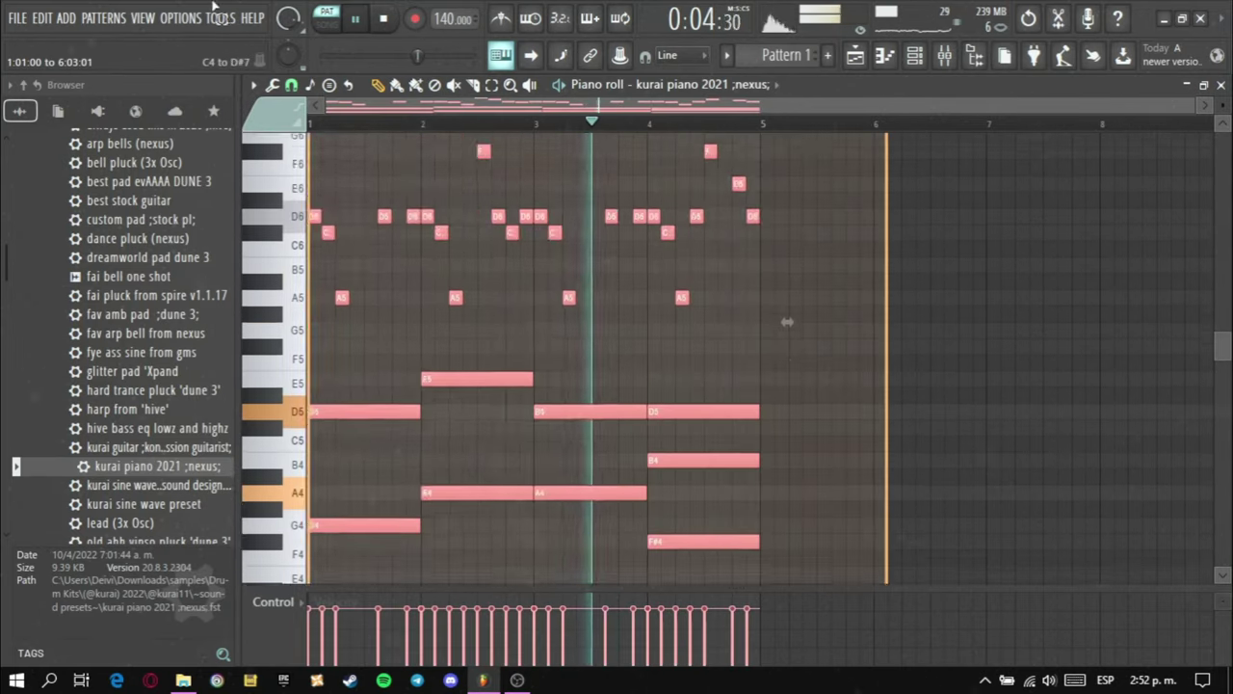
scroll(704, 394, up, 3)
key(space)
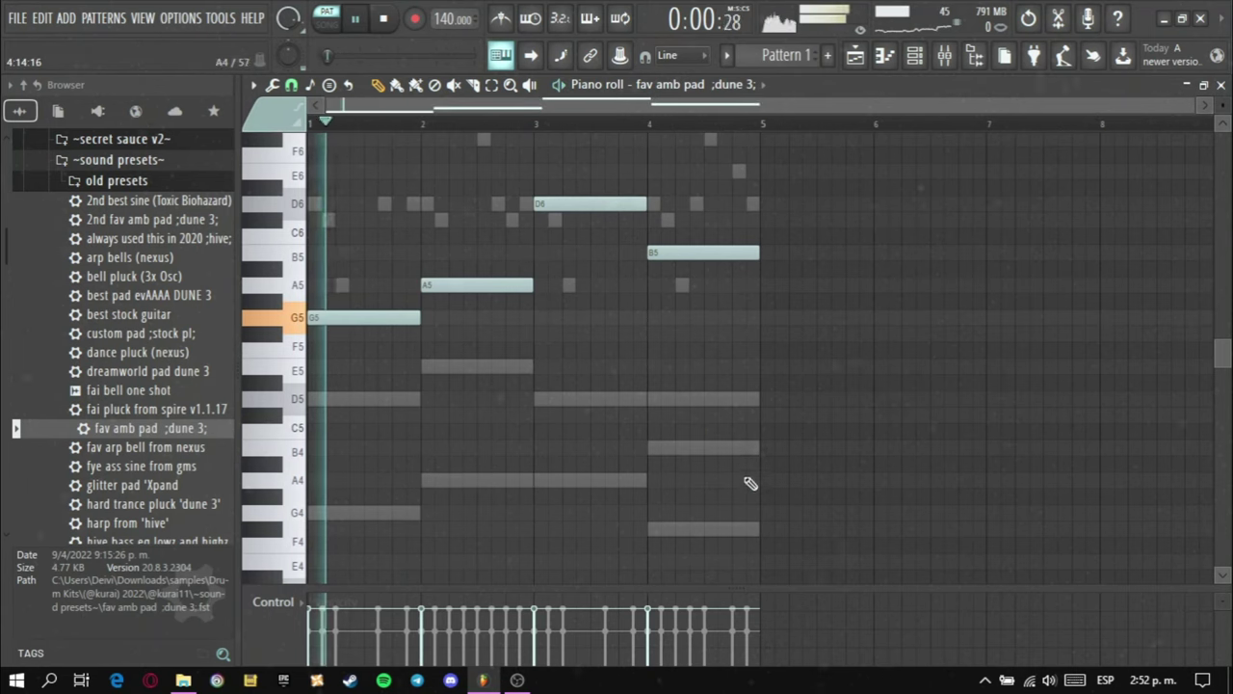
scroll(750, 482, up, 2)
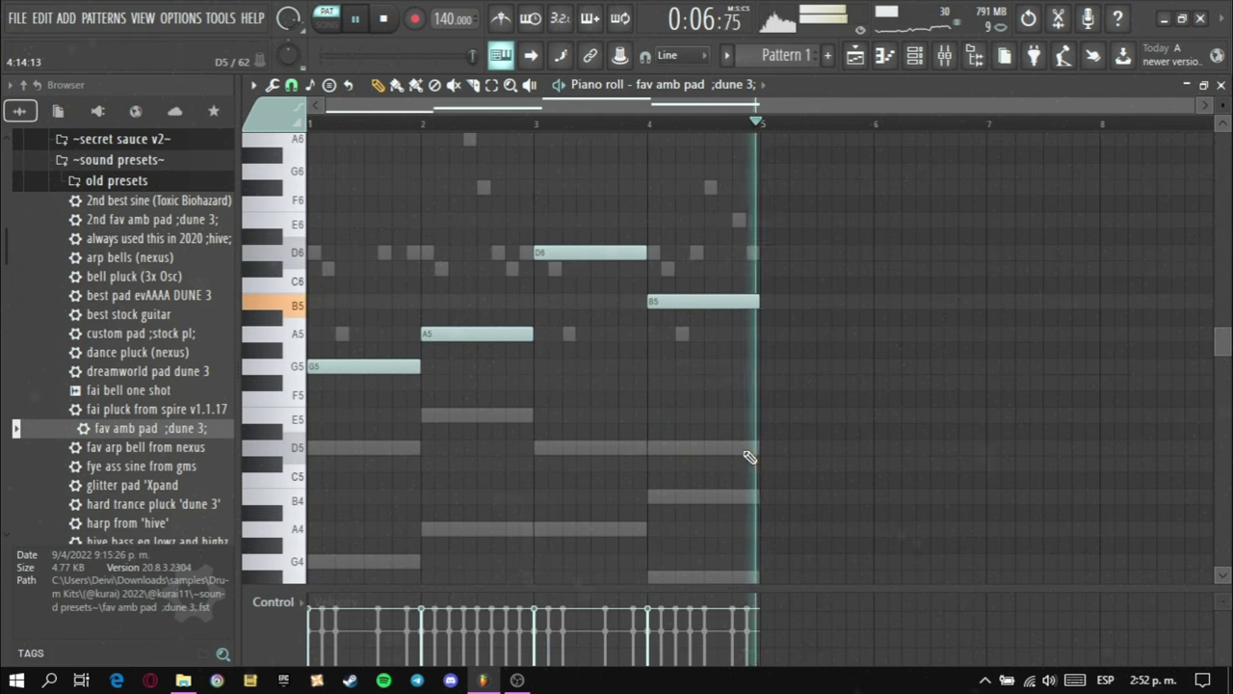
key(F6)
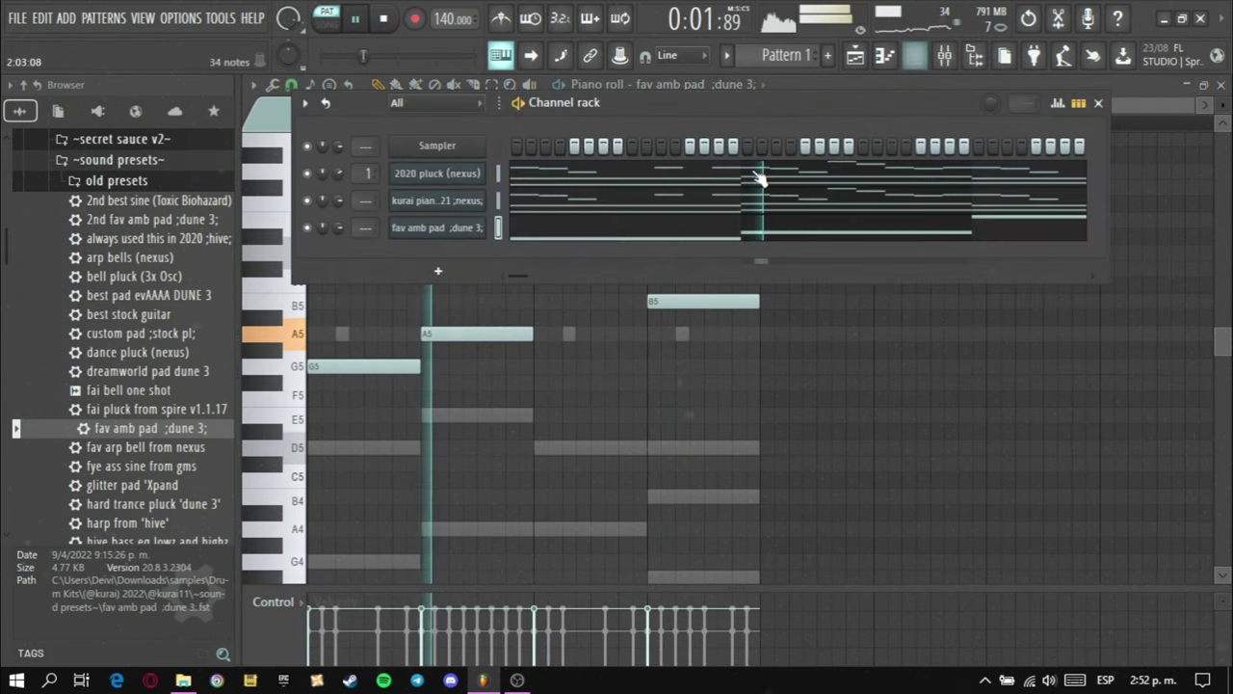
click(439, 272)
click(919, 429)
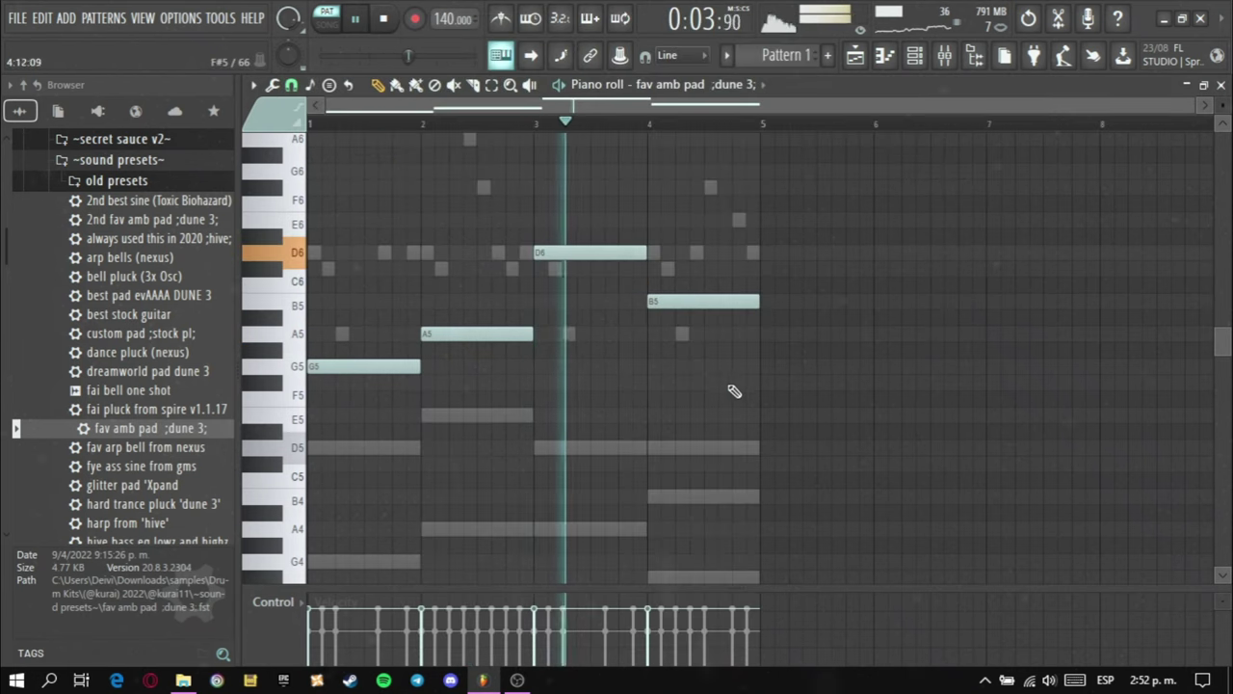
scroll(716, 388, up, 1)
scroll(717, 388, down, 2)
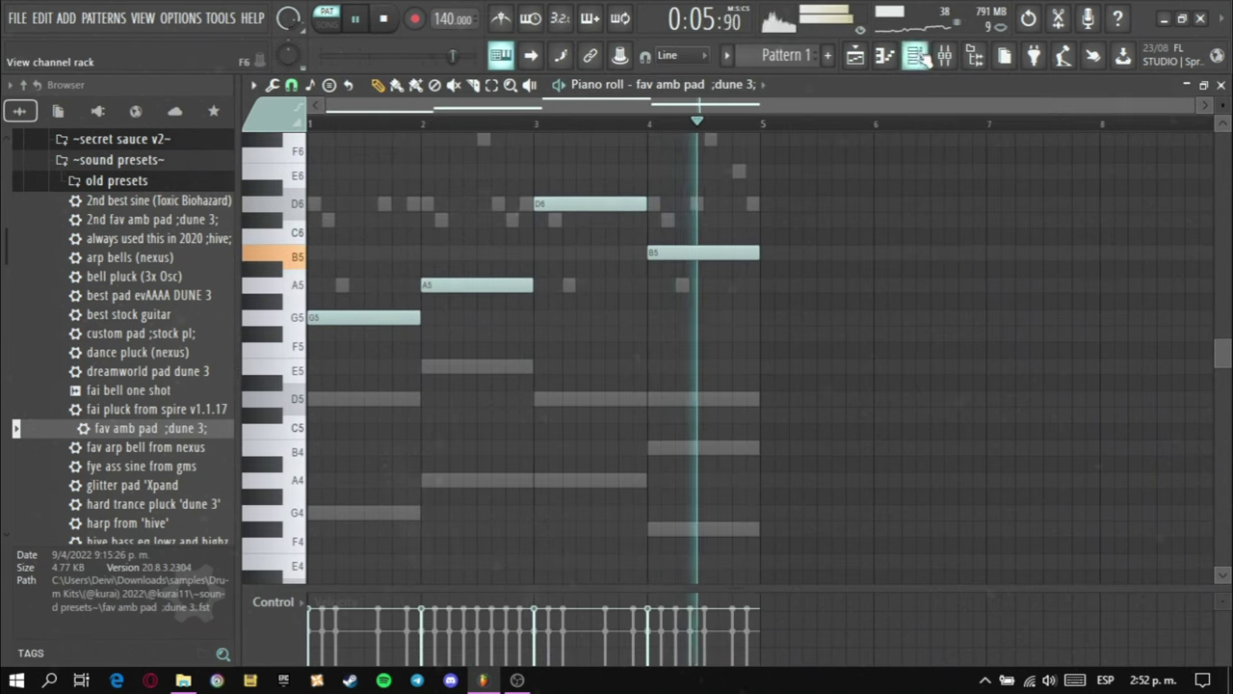
Step: Replace the fav amb pad sound with the dreamworld pad dune 3 preset and close its instrument window and the channel rack
key(F6)
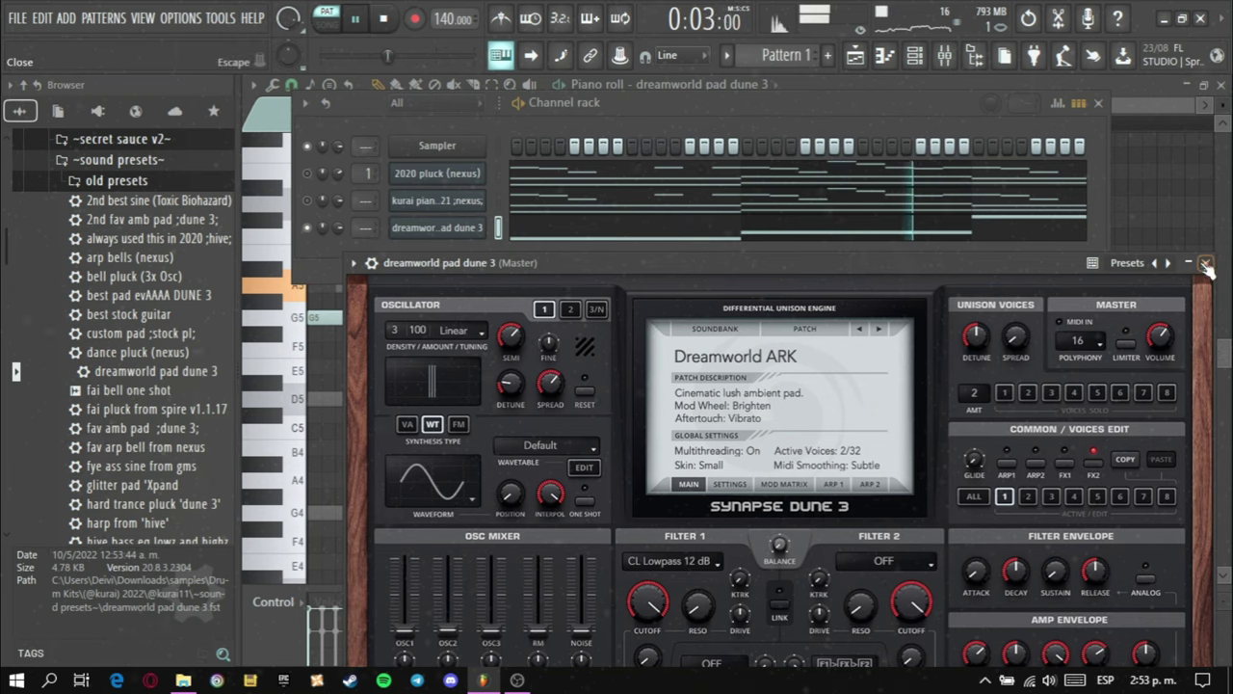
click(1207, 264)
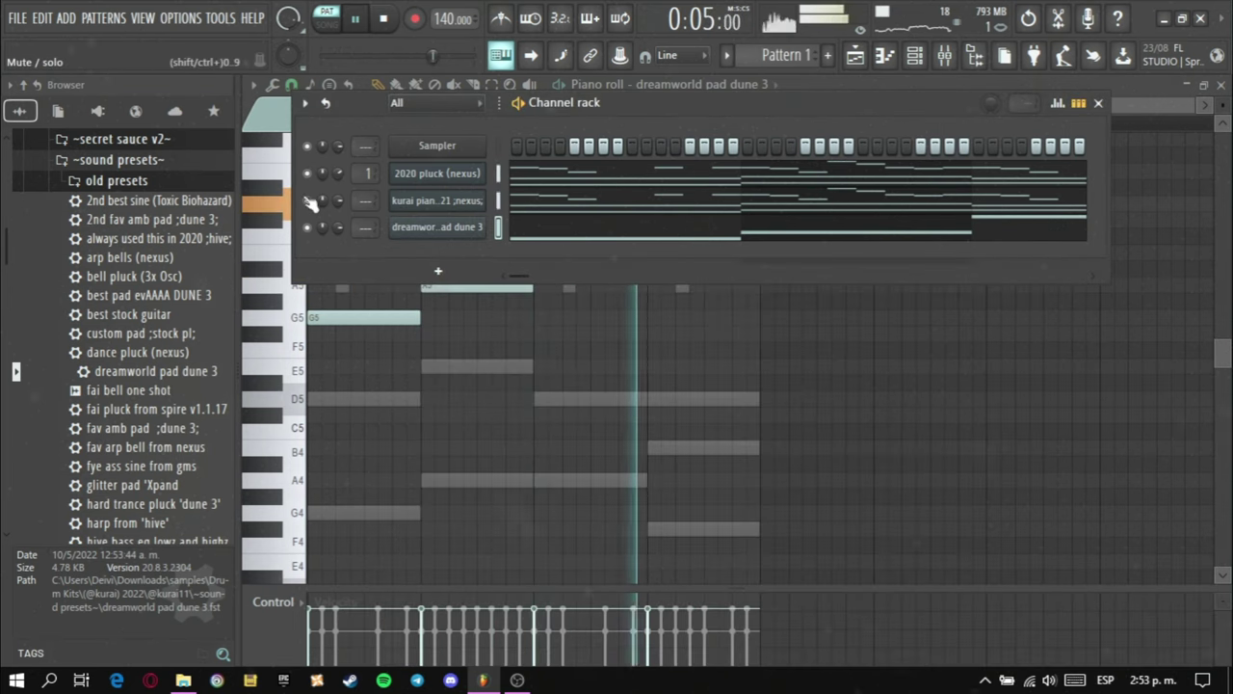
key(F6)
Step: Duplicate all the dreamworld pad notes one octave lower, then deselect them
ctrl+drag(876, 407, 327, 130)
key(space)
mouse_move(343, 375)
shift+mouse_down()
mouse_move(337, 556)
mouse_move(341, 543)
shift+mouse_up()
key(space)
key(ctrl+d)
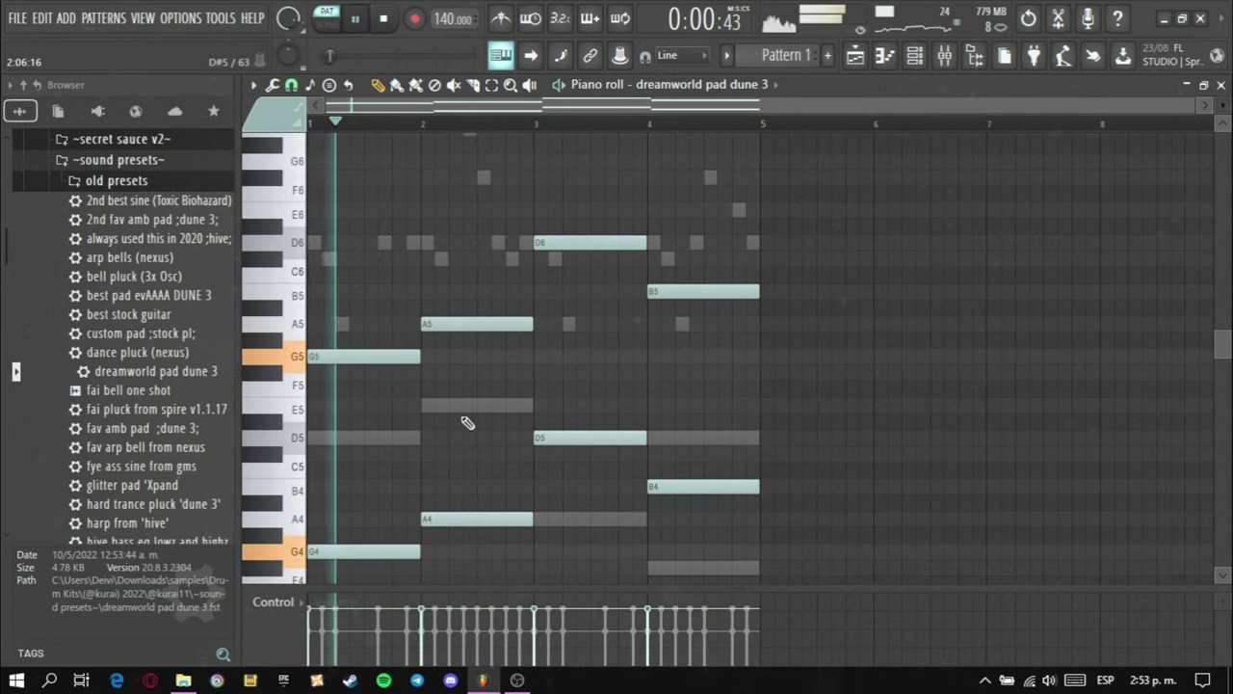
Step: Show the channel rack and collapse the ~sound presets~ folder in the browser
key(F6)
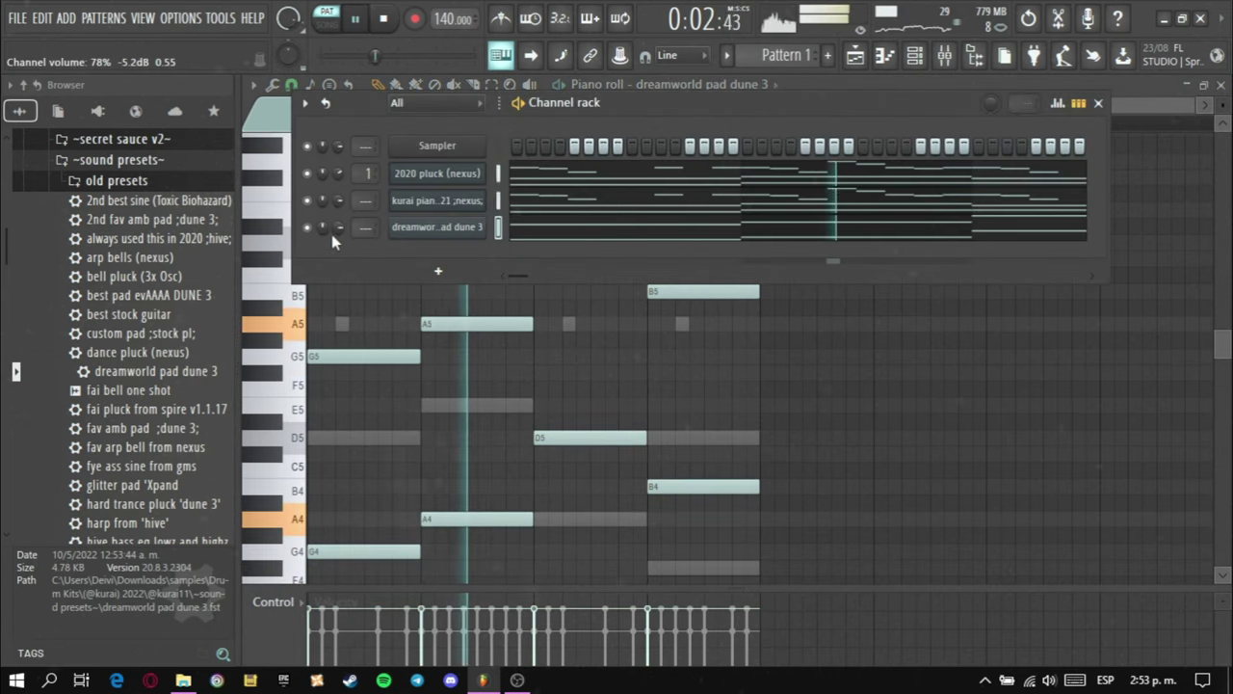
click(117, 159)
scroll(169, 226, up, 4)
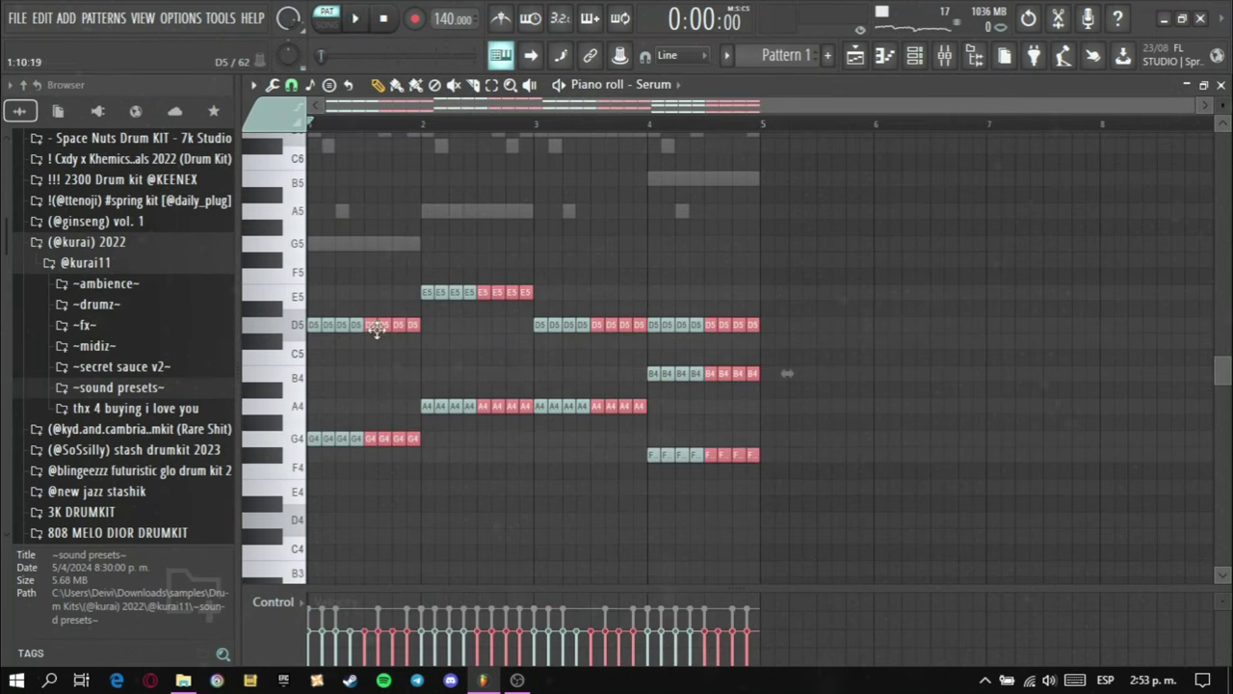
Step: Shorten all the repeated Serum chord notes to half their length and play the pattern
key(space)
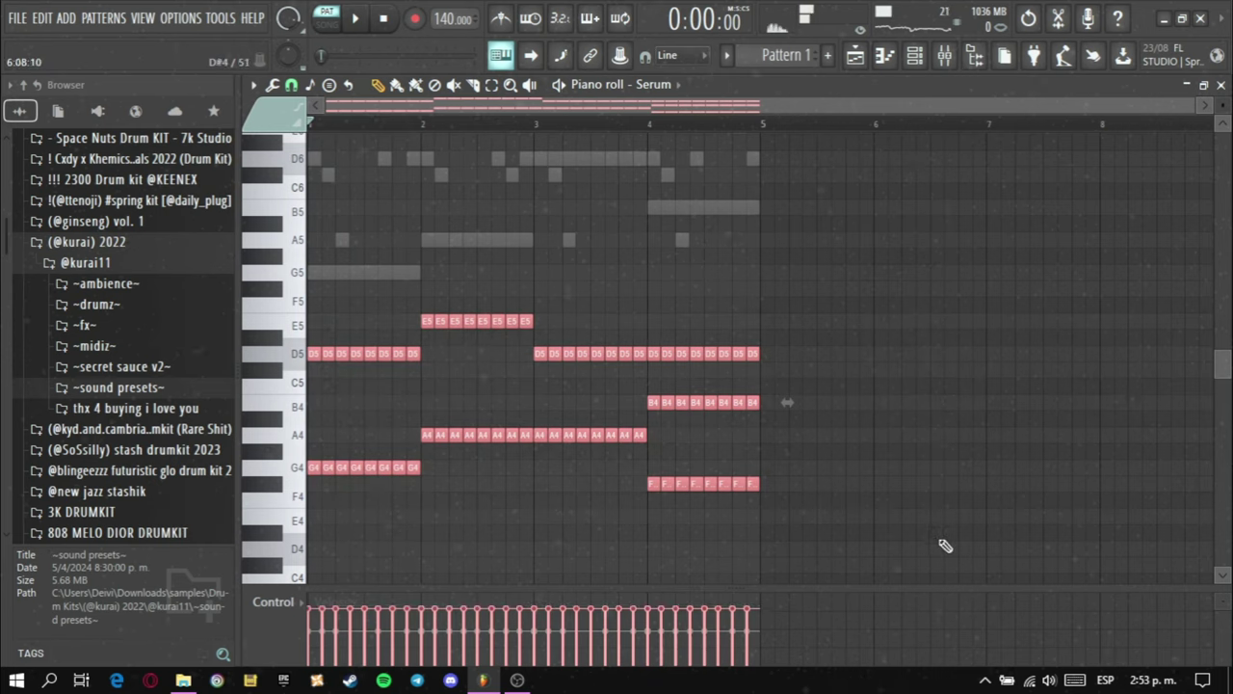
scroll(344, 126, up, 6)
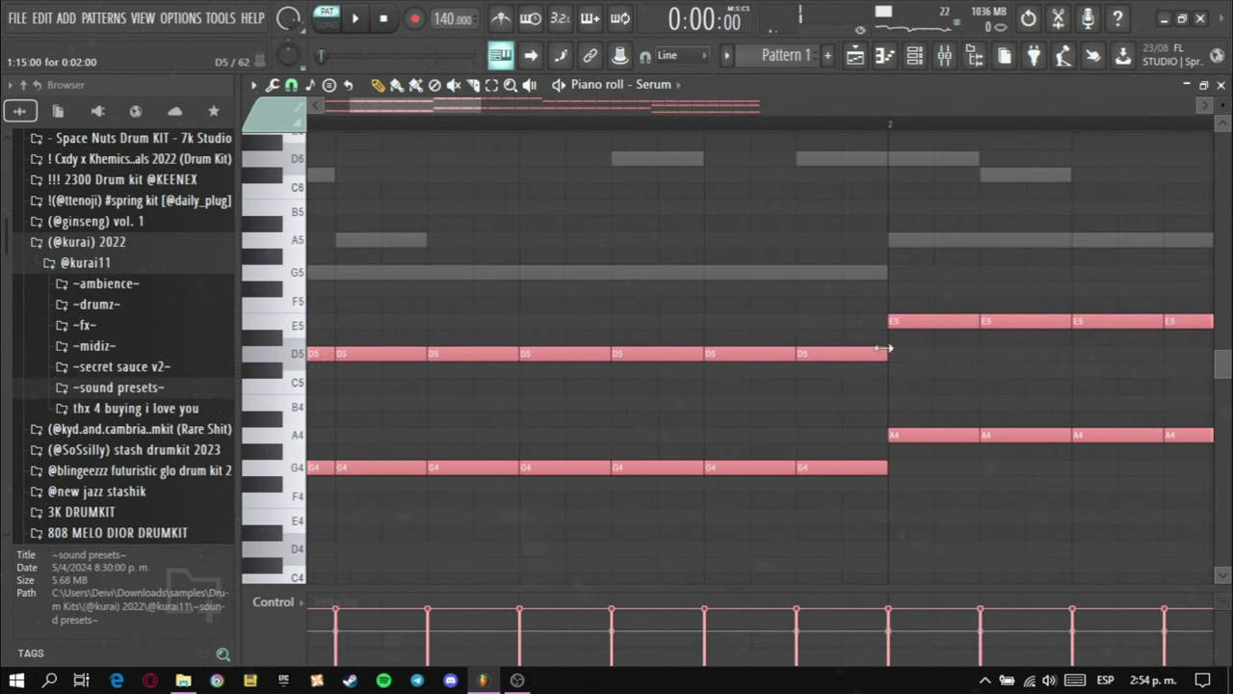
drag(883, 350, 842, 356)
key(ctrl+d)
key(space)
scroll(736, 127, down, 4)
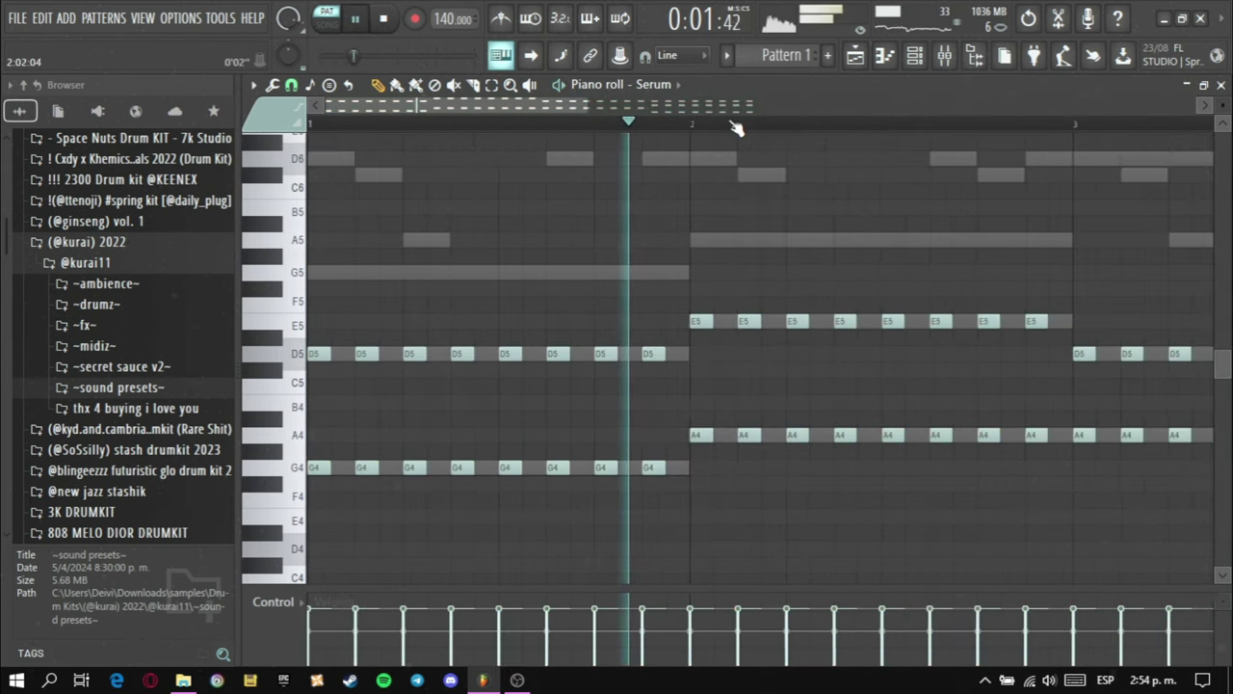
Step: Transpose all the Serum chord notes up one octave
scroll(737, 128, down, 3)
key(ctrl+Up)
scroll(779, 178, up, 1)
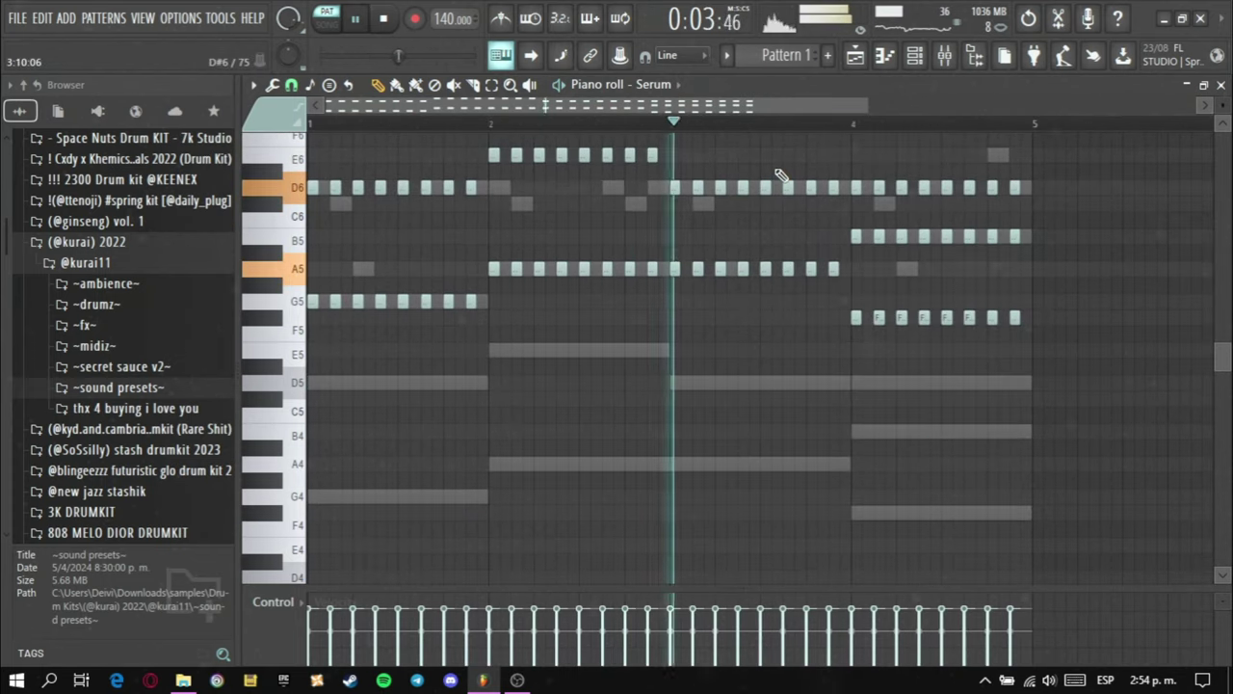
scroll(771, 171, down, 2)
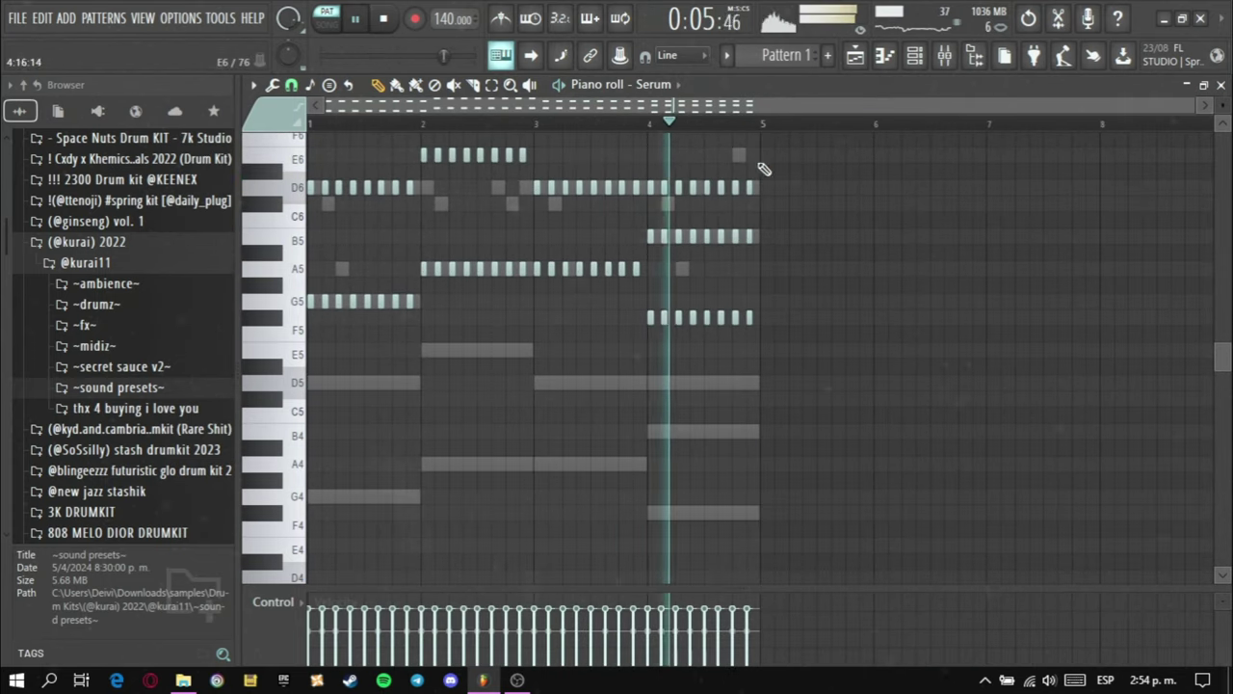
Step: Add the pppluck (dune 3) preset as a channel and open that channel in the piano roll
click(928, 59)
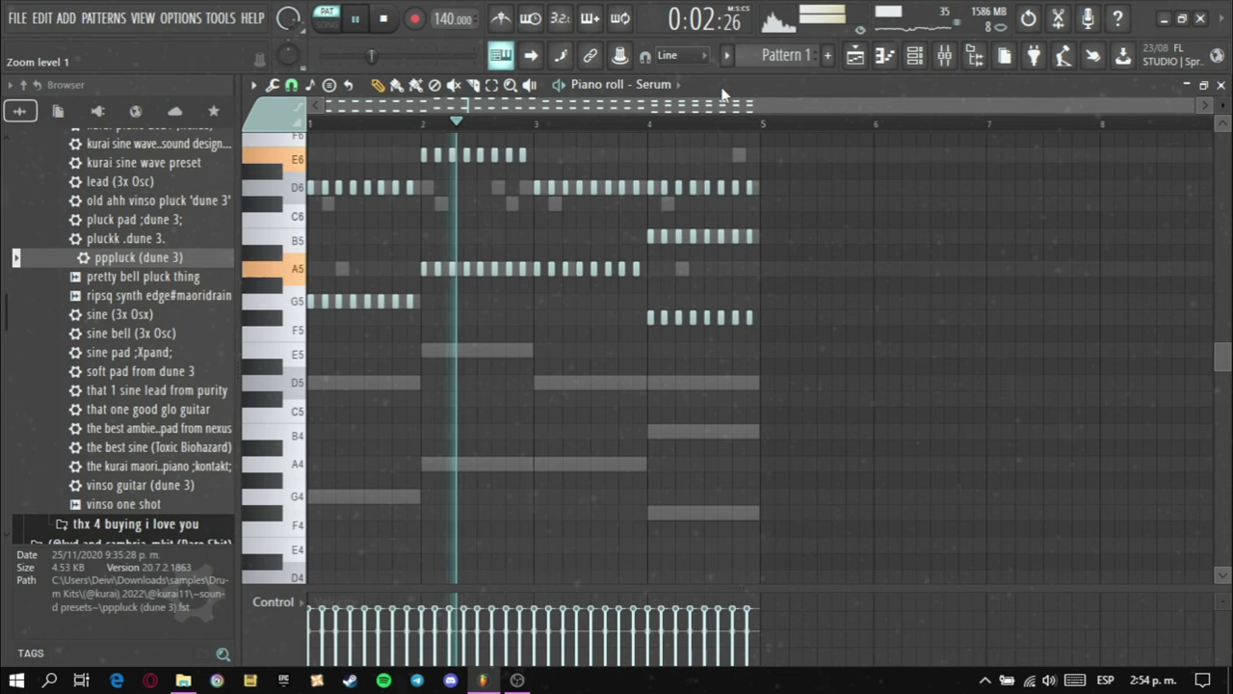
click(661, 84)
click(687, 287)
key(space)
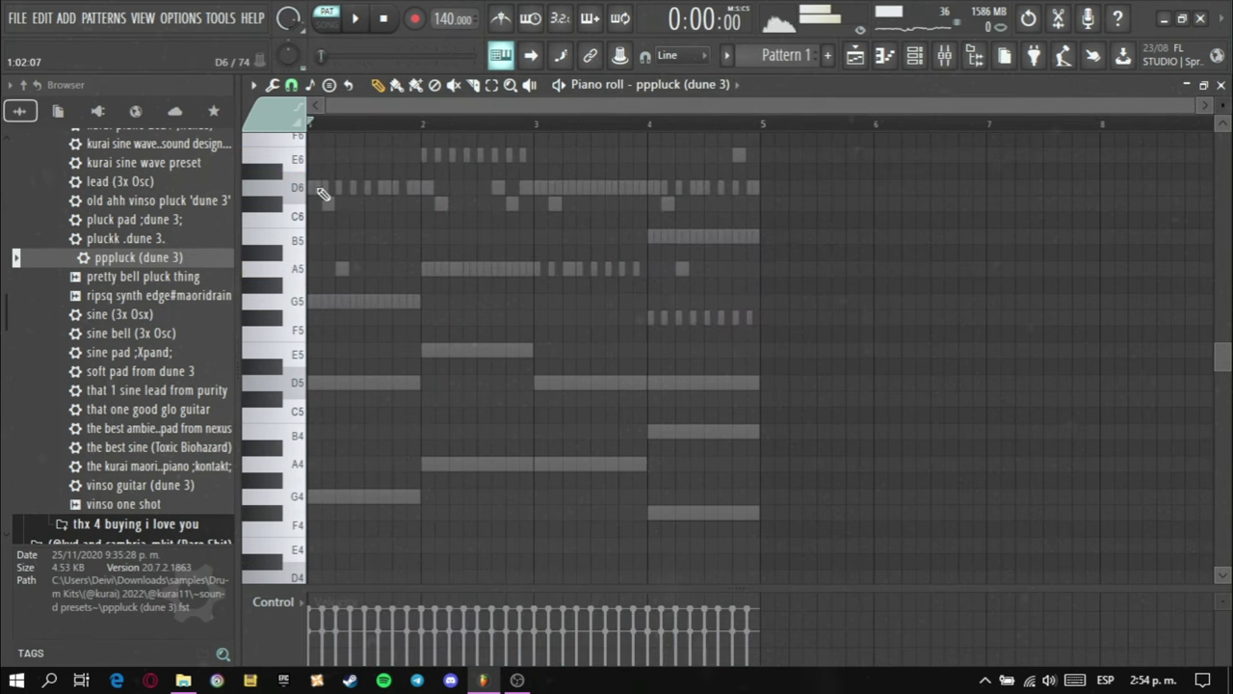
Step: Place pluck notes twice on D6 in bar 1, on E6 at bar 2, and on D6 at the start and near the end of bar 3
key(space)
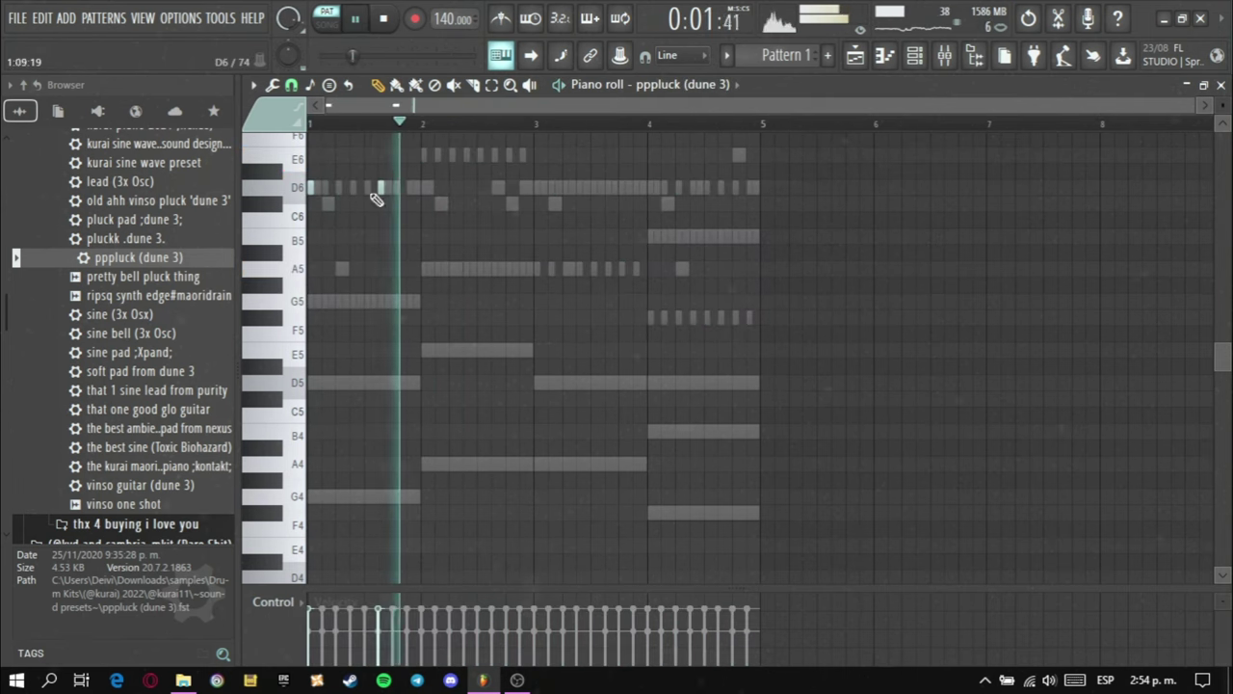
scroll(418, 219, up, 1)
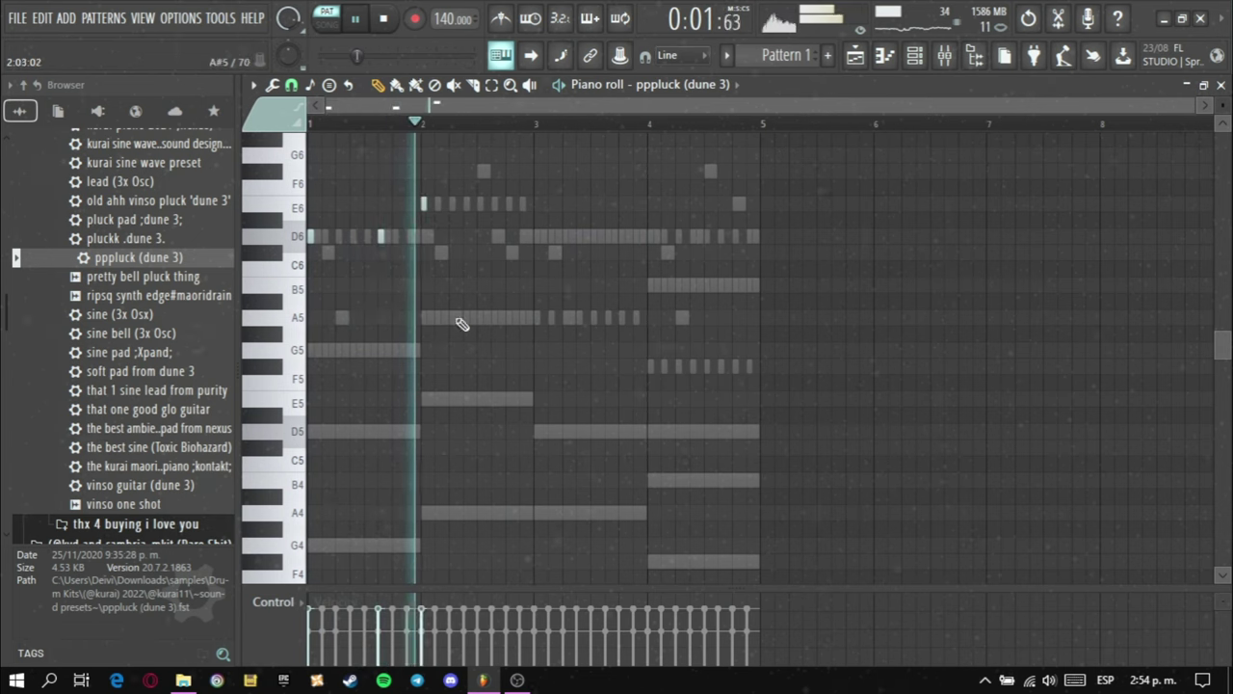
click(509, 155)
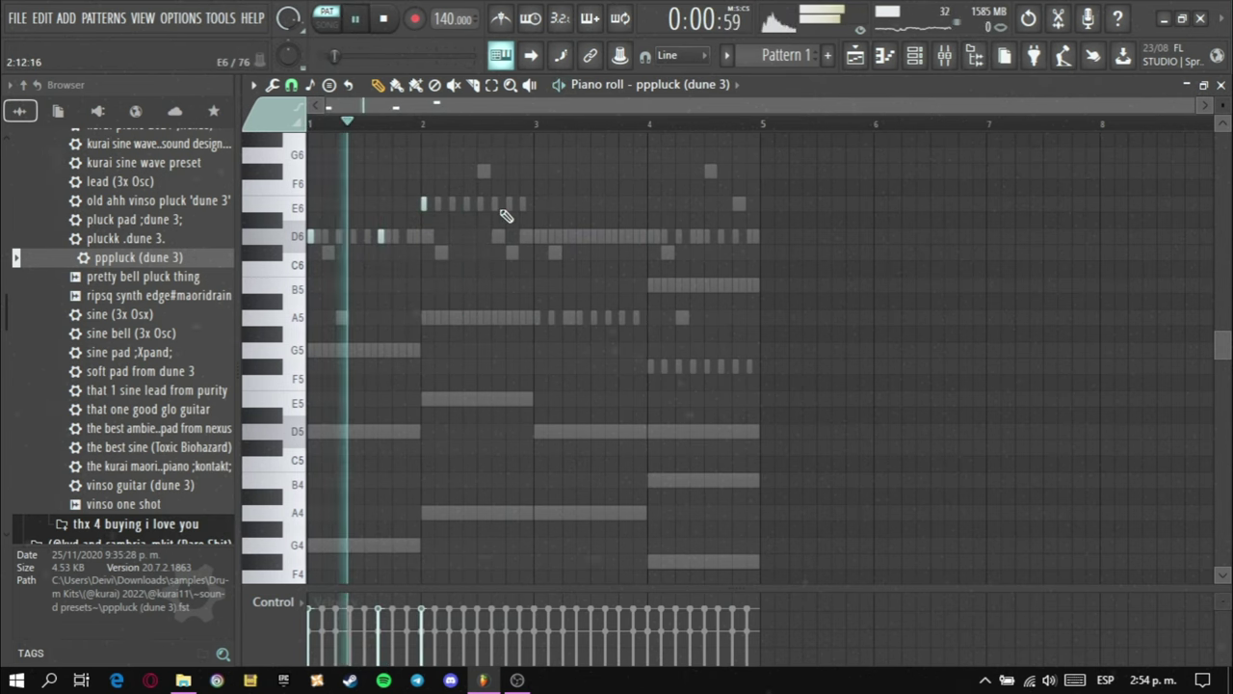
scroll(477, 285, up, 1)
click(536, 287)
key(space)
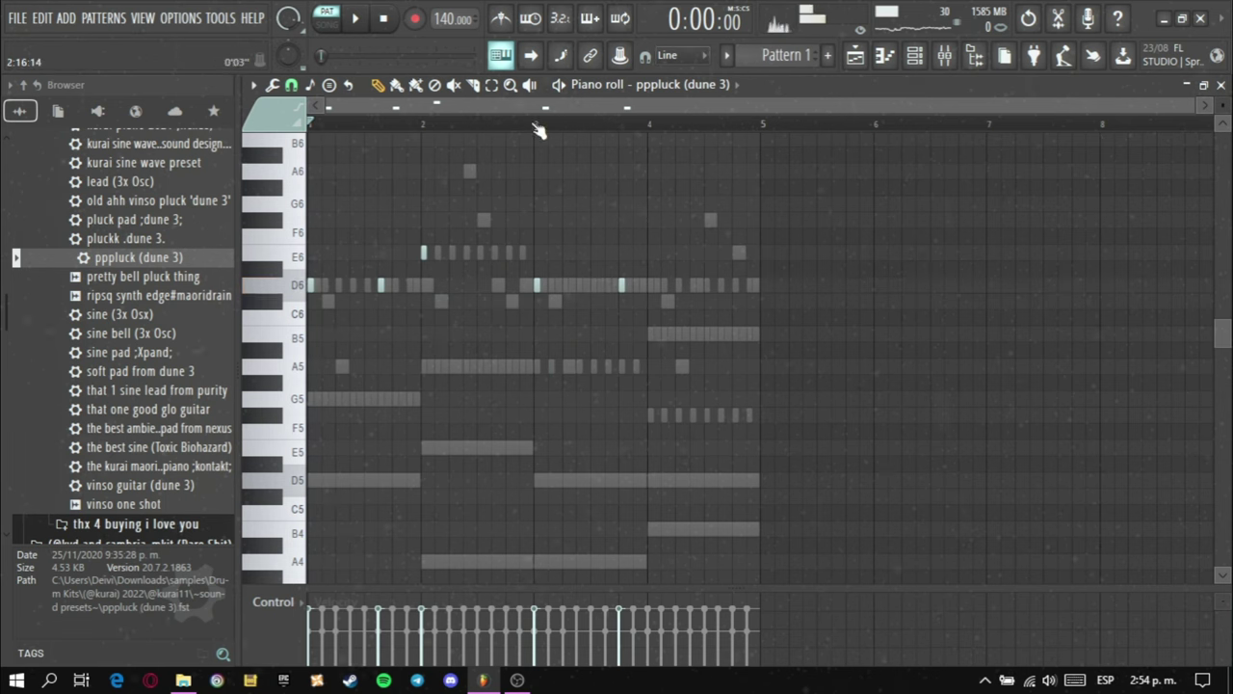
Step: Play the pattern from bar 3 and move the last D6 pluck note in that bar two steps earlier
key(space)
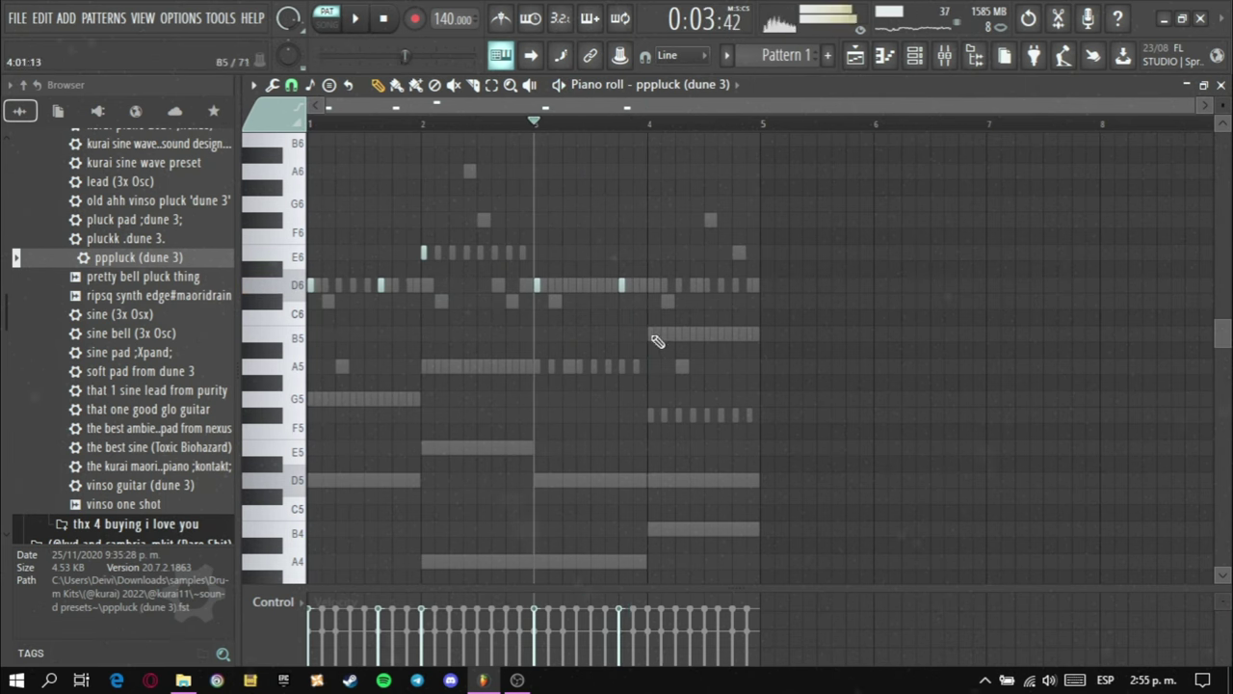
key(space)
key(space)
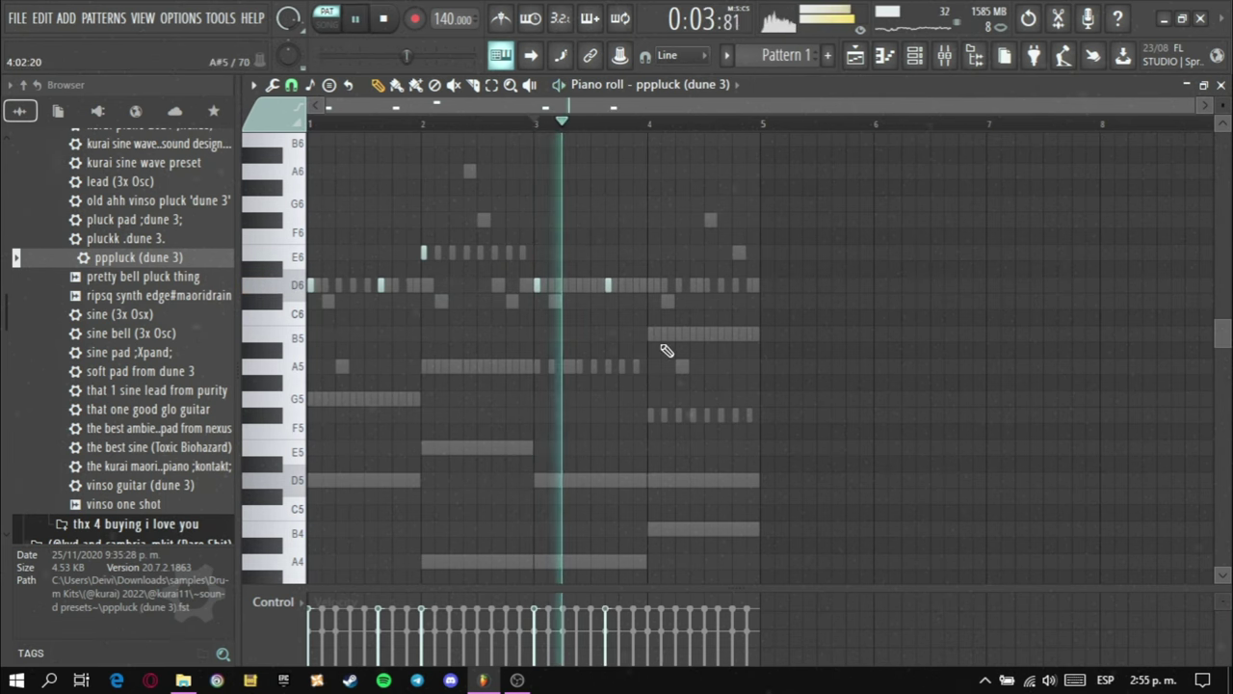
key(space)
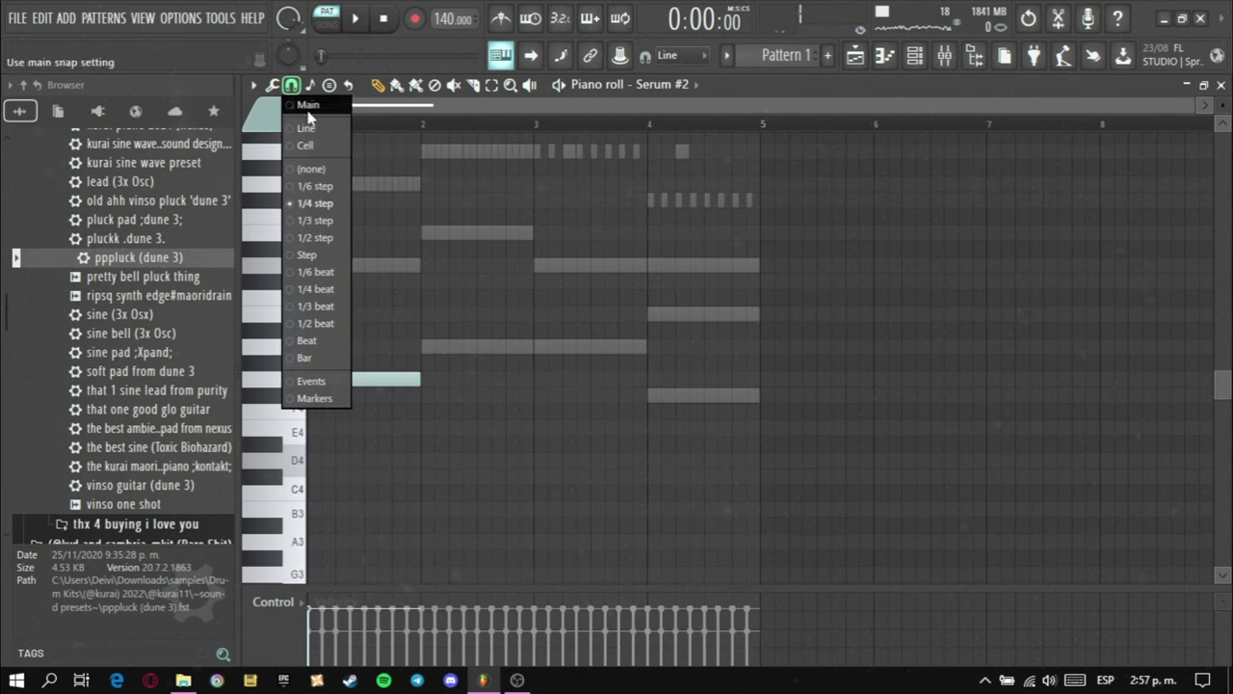
Step: Set the snap to Line and add one-bar Serum #2 notes: A4 in bar 2, D5 in bar 3 and F#4 in bar 4
click(306, 128)
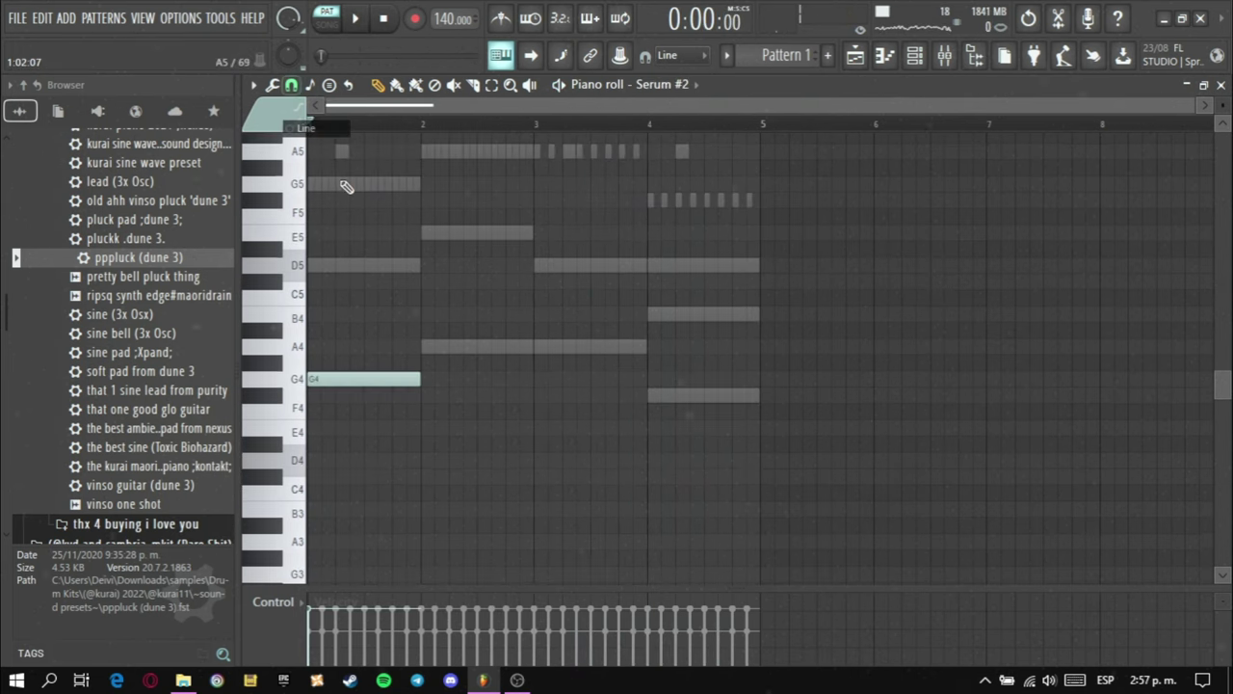
click(431, 349)
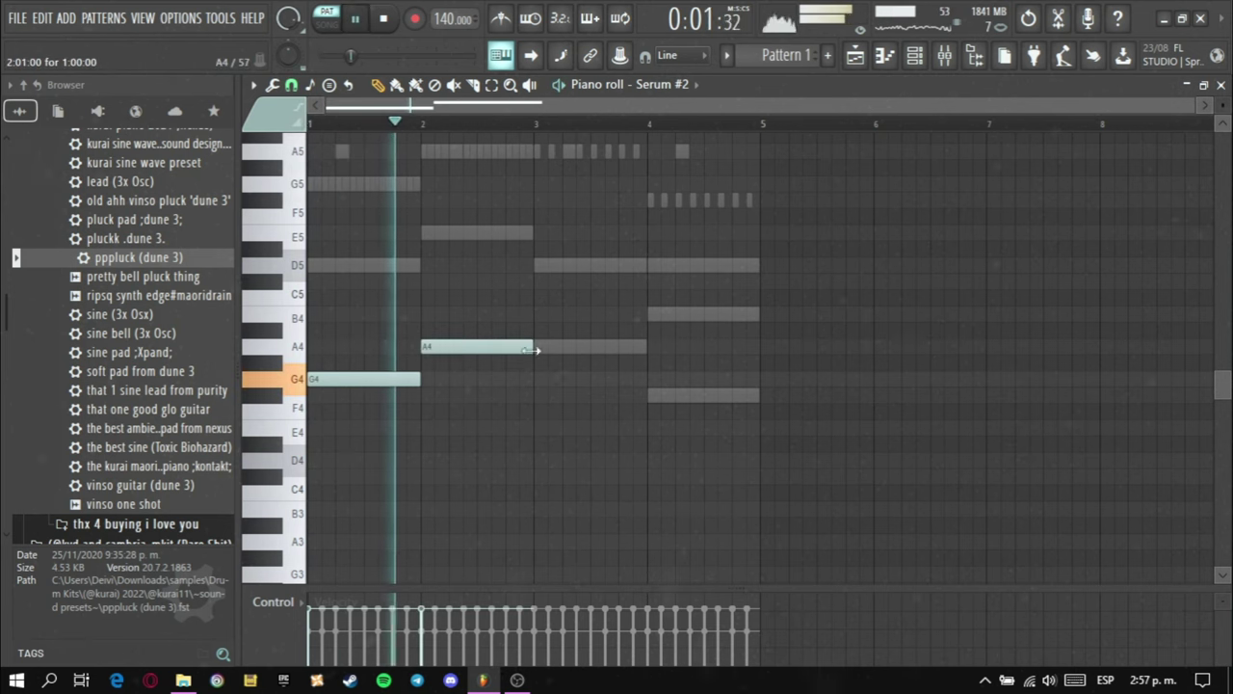
click(540, 267)
click(652, 395)
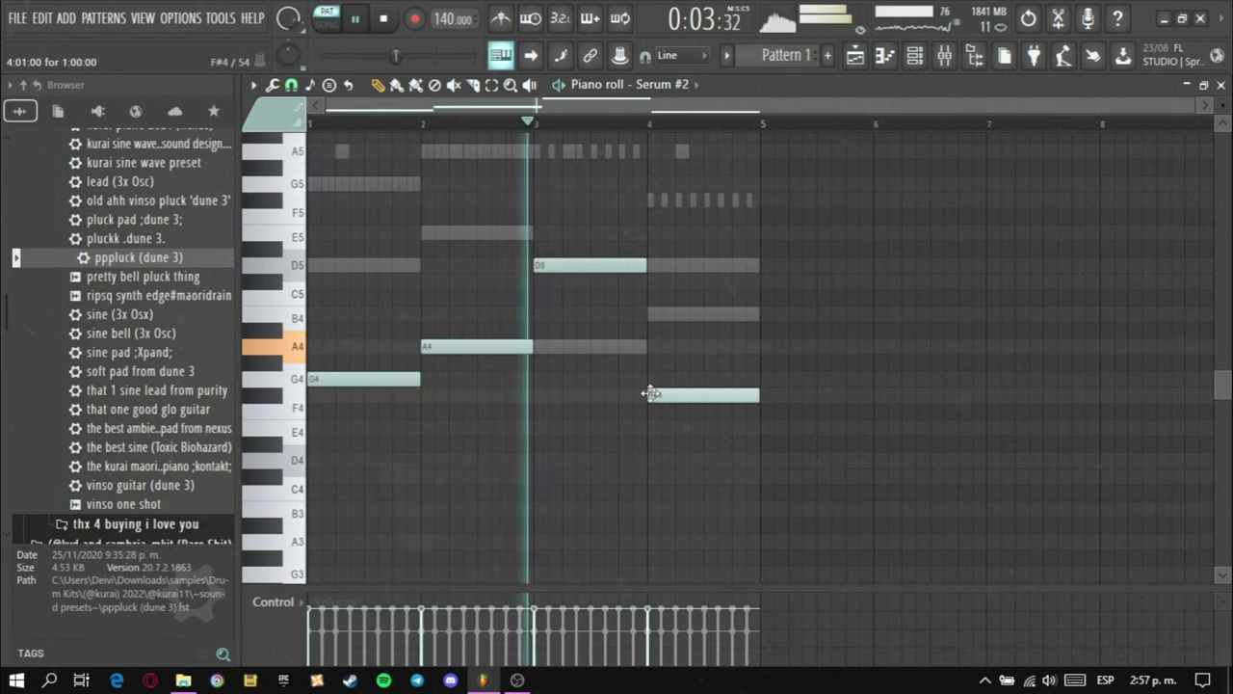
Step: Try to copy all the Serum #2 notes to a higher pitch
key(ctrl+a)
scroll(674, 415, up, 2)
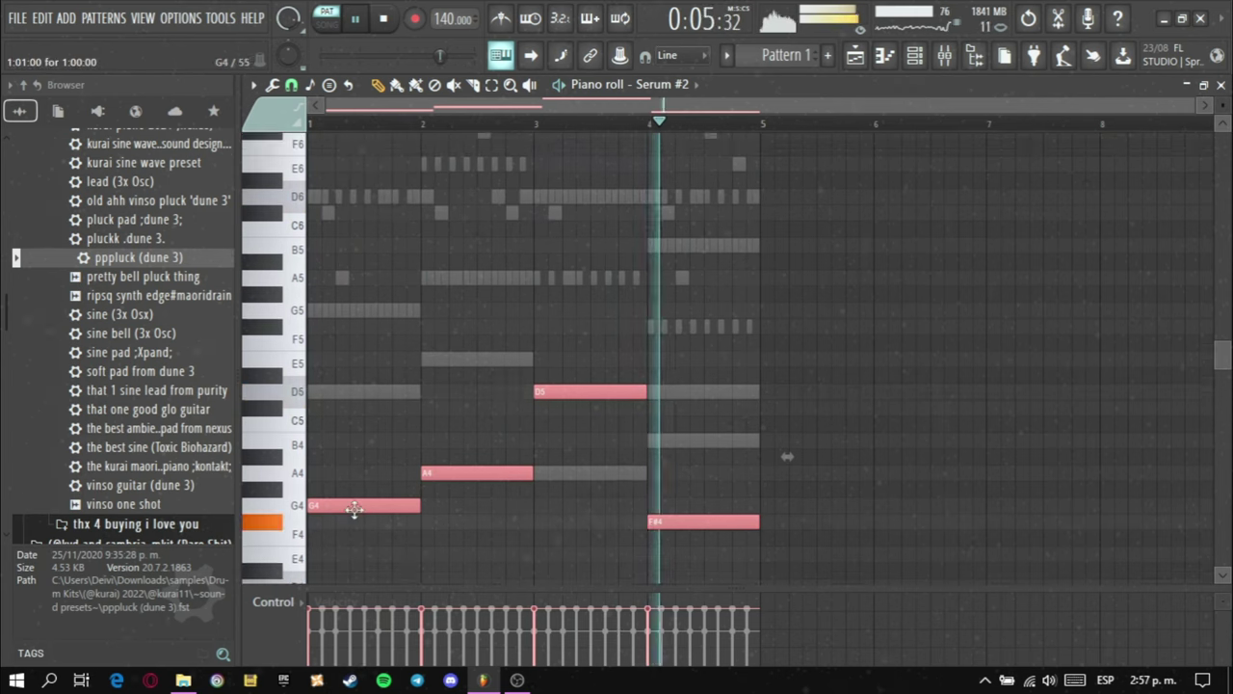
shift+drag(354, 506, 358, 391)
key(ctrl+d)
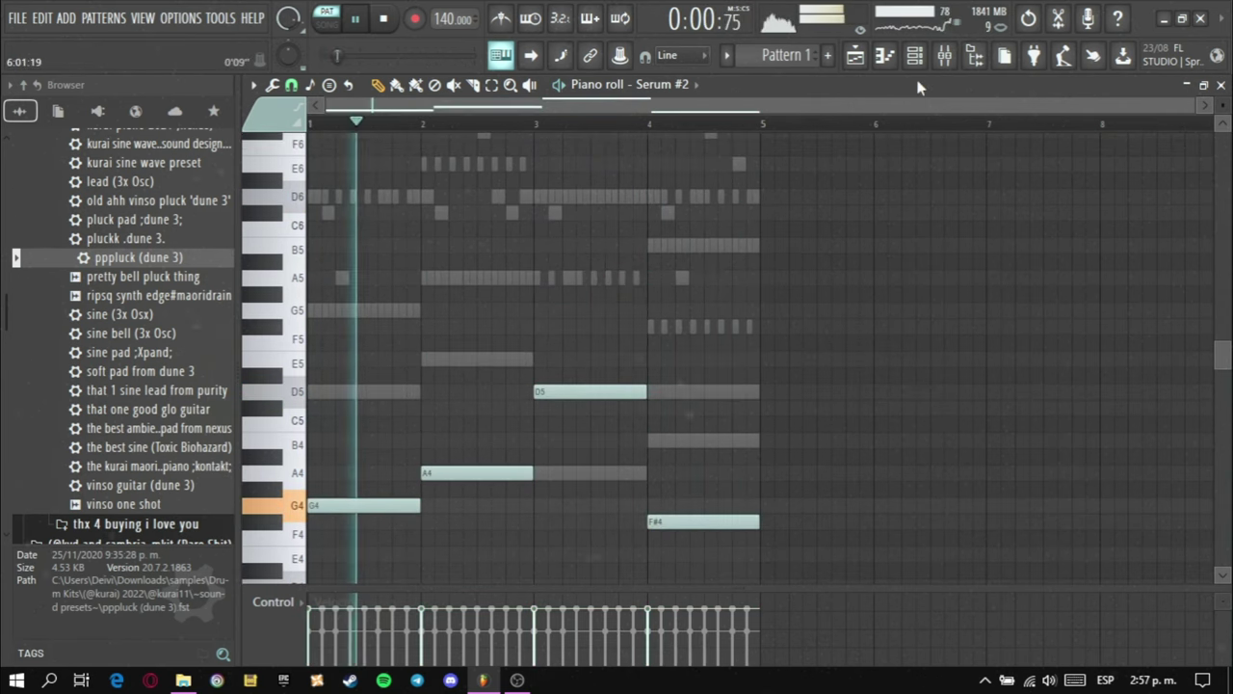
Step: Show the channel rack during playback and set the channel volume to about 64%
key(F6)
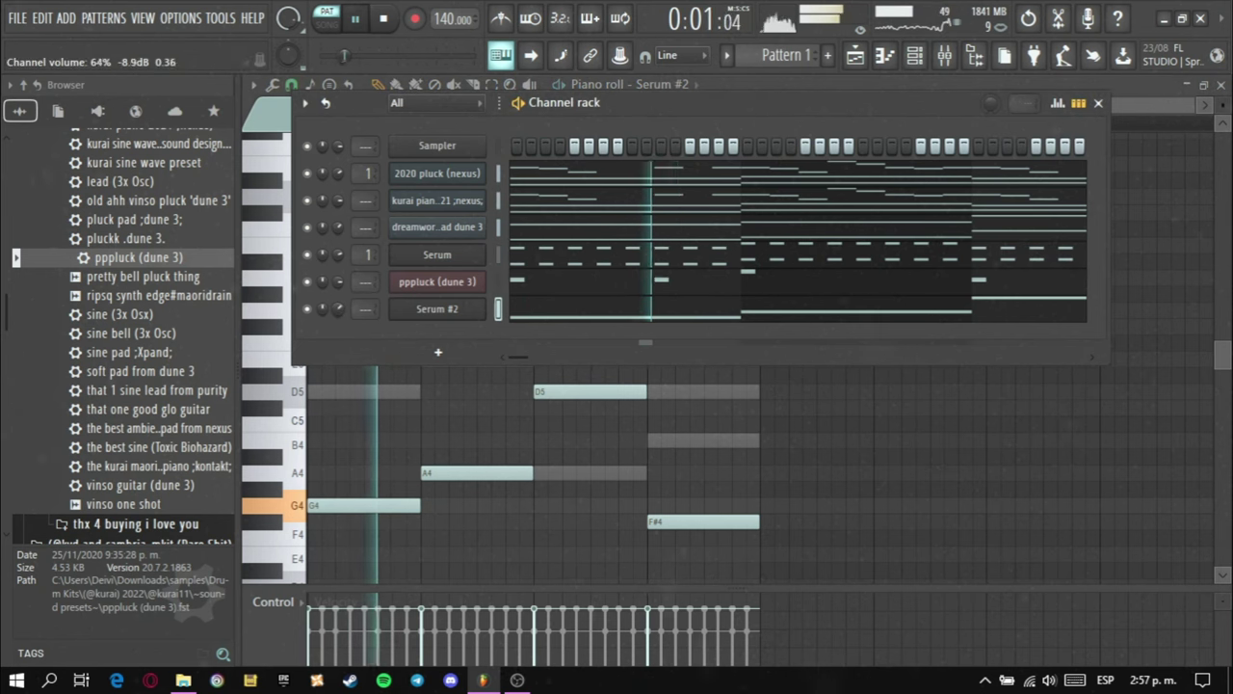
key(F6)
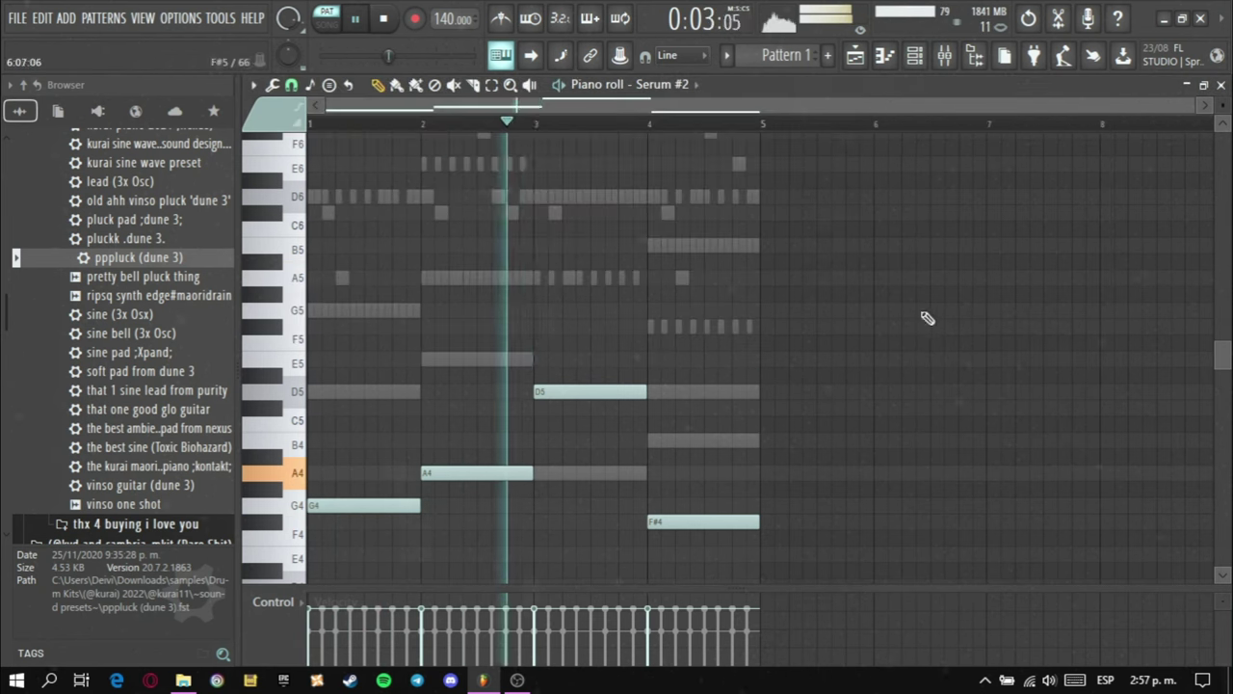
click(912, 65)
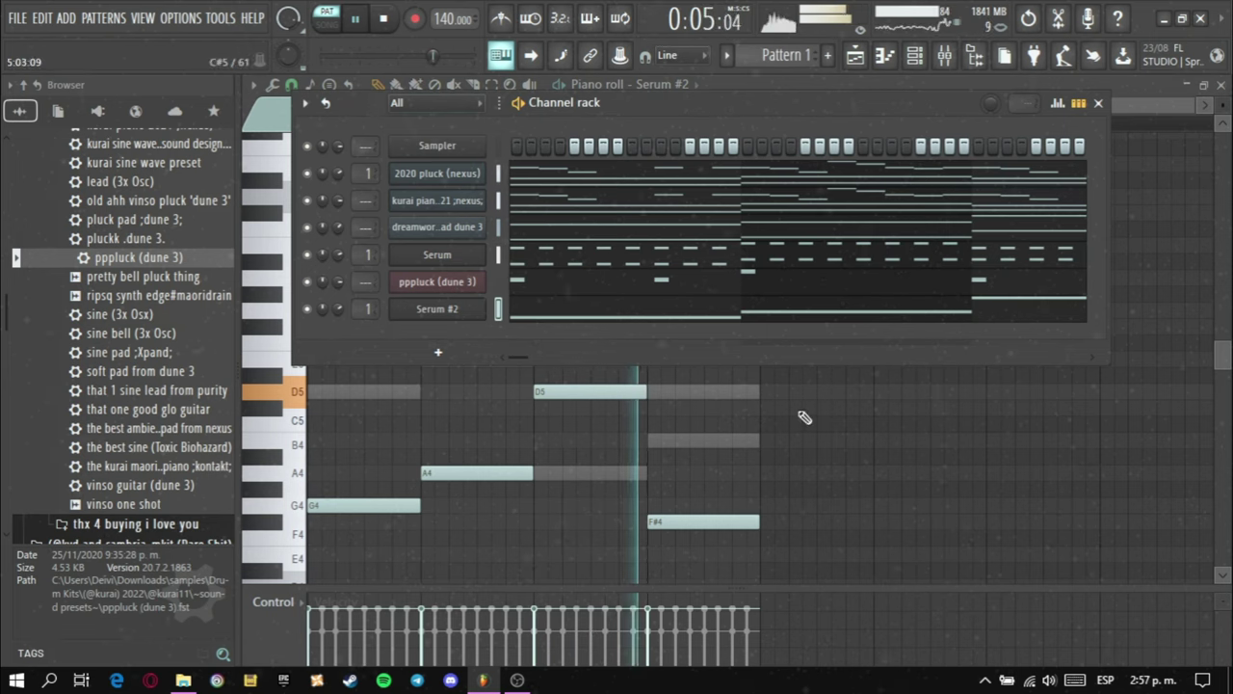
Step: Transpose all the melody channels up three semitones from the channel rack options and close the rack
key(F6)
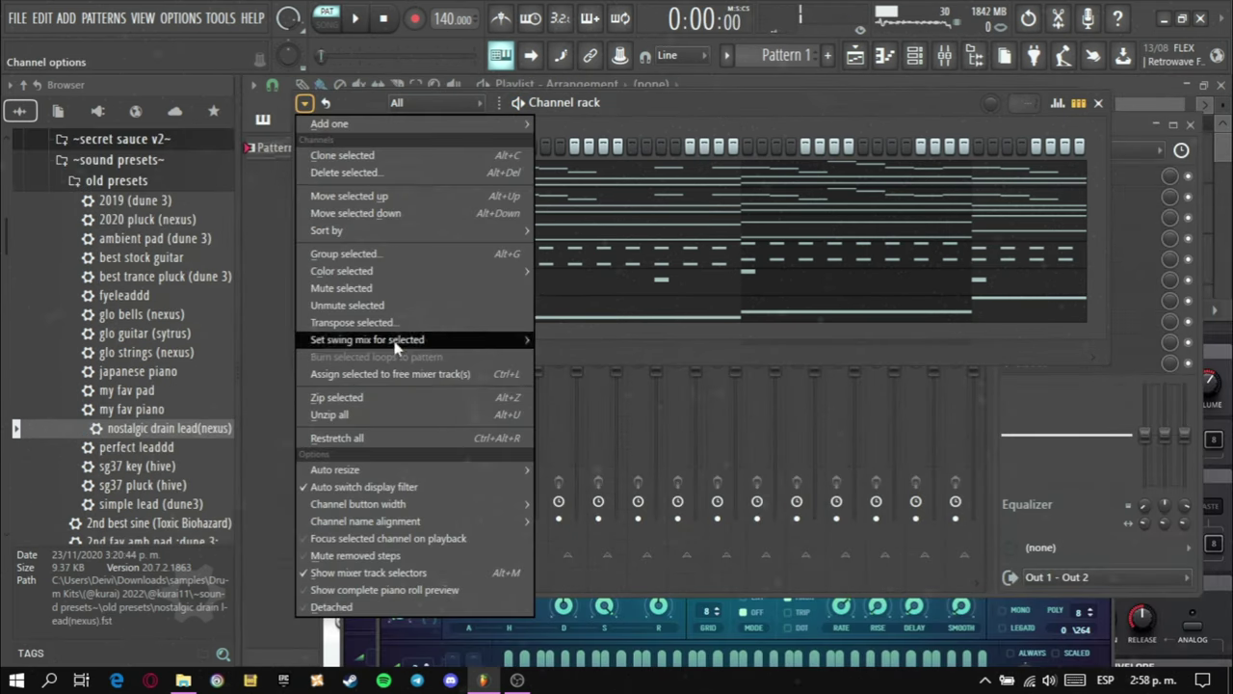
click(388, 323)
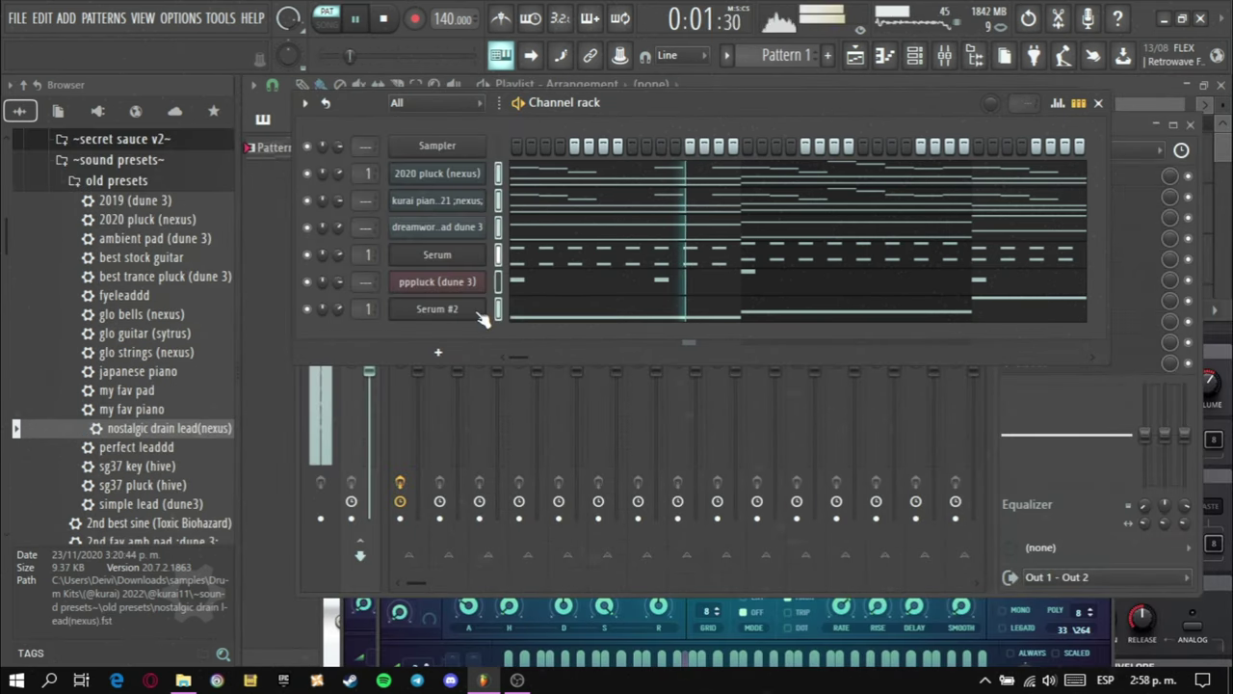
click(1099, 104)
Step: Open the 2020 pluck (nexus) notes in the piano roll and set the major scale highlighting root note to F
click(890, 60)
click(921, 63)
click(920, 63)
scroll(979, 256, up, 5)
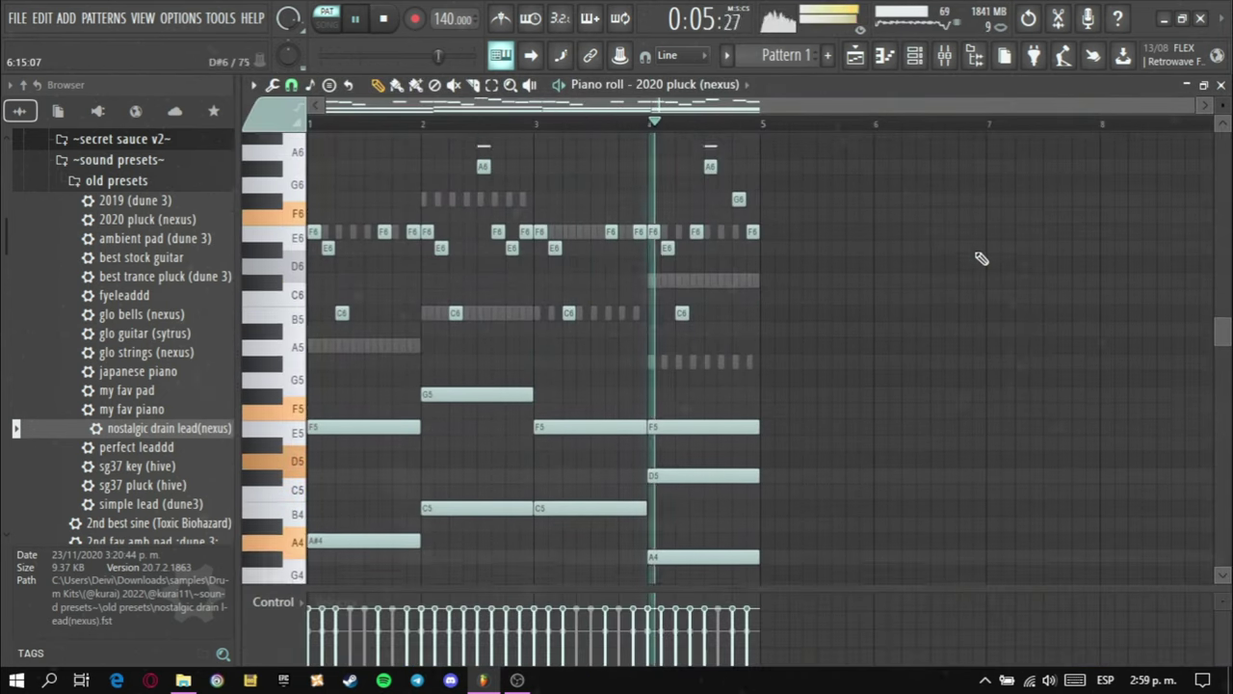
click(256, 85)
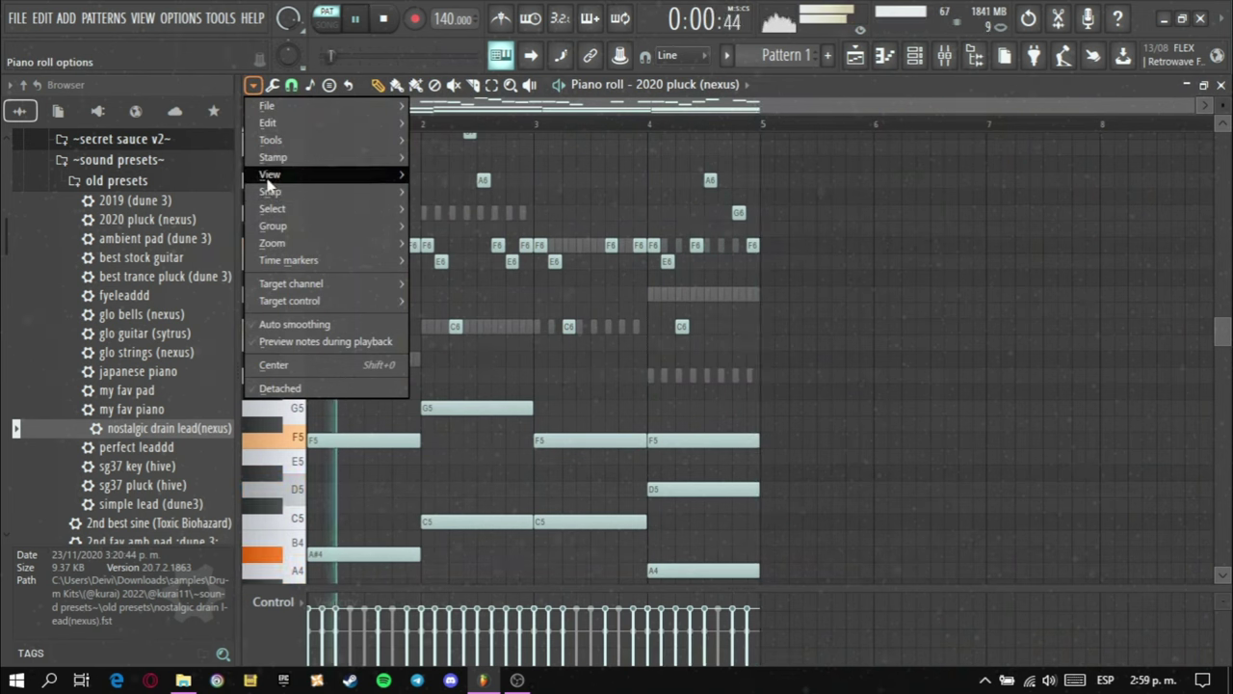
mouse_move(289, 174)
mouse_move(508, 440)
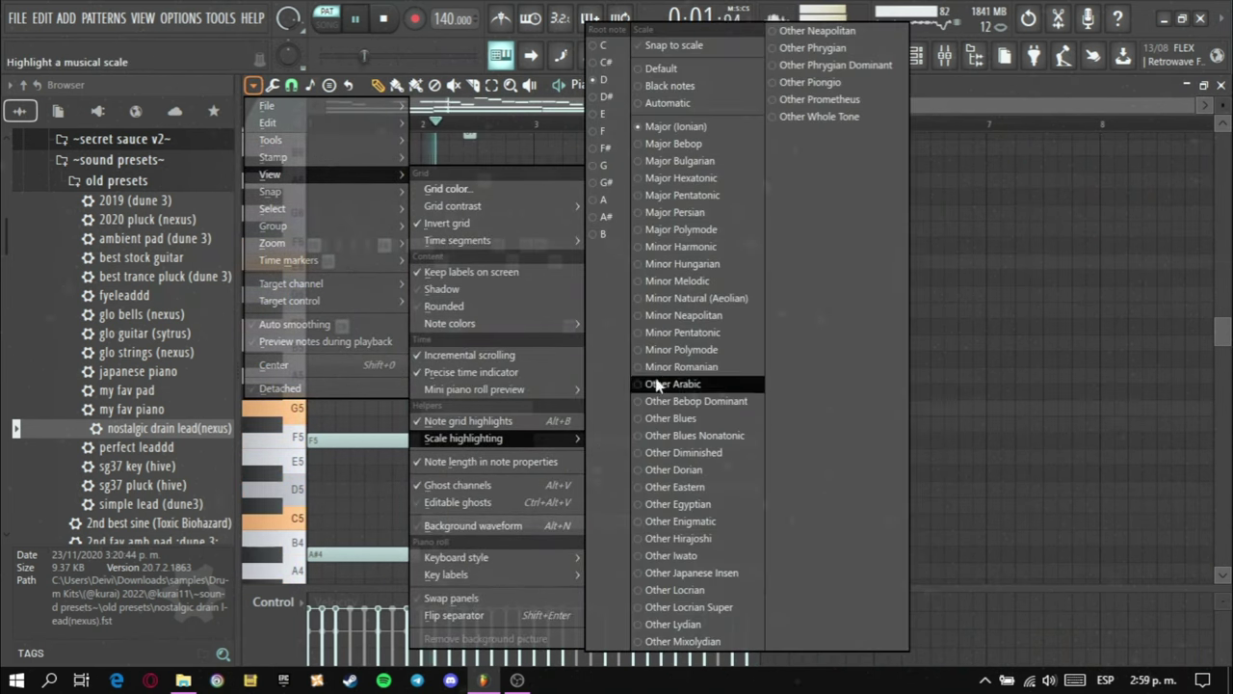
click(609, 97)
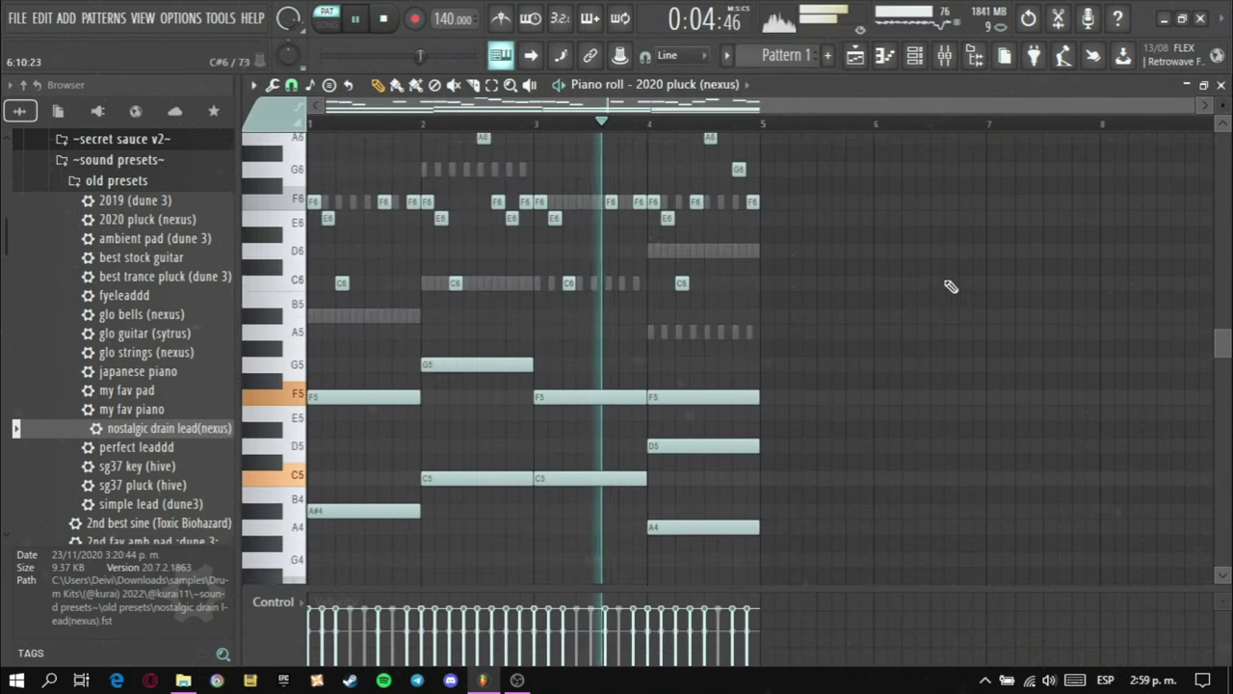
click(914, 55)
click(395, 349)
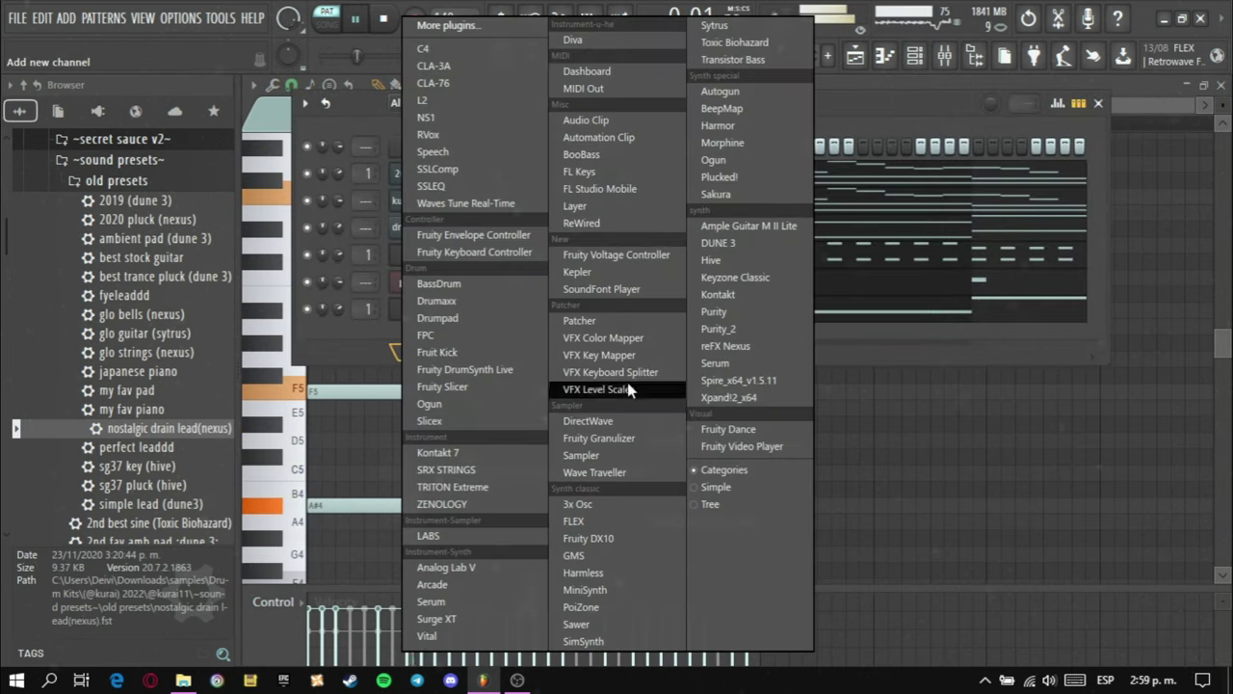
click(904, 417)
click(884, 55)
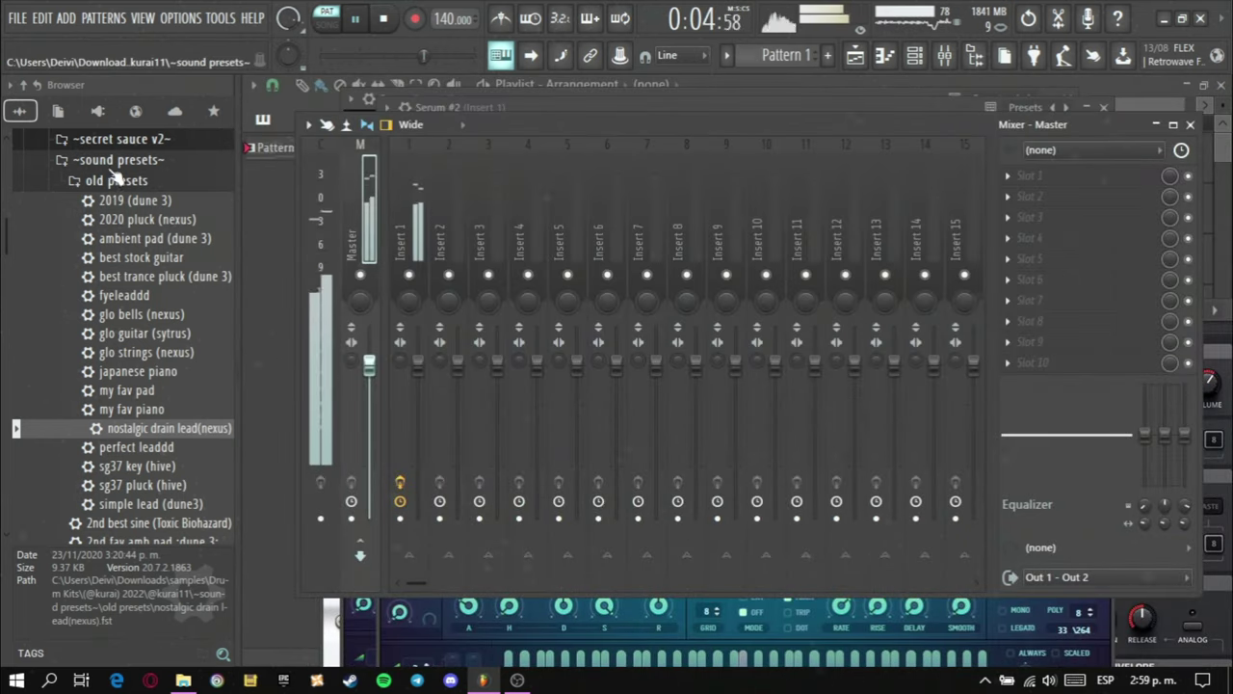
Step: Collapse the ~sound presets~ folder, expand ~drumz~ and its 2020 - 2022 subfolder in the browser, and stop playback
click(114, 164)
scroll(126, 188, up, 3)
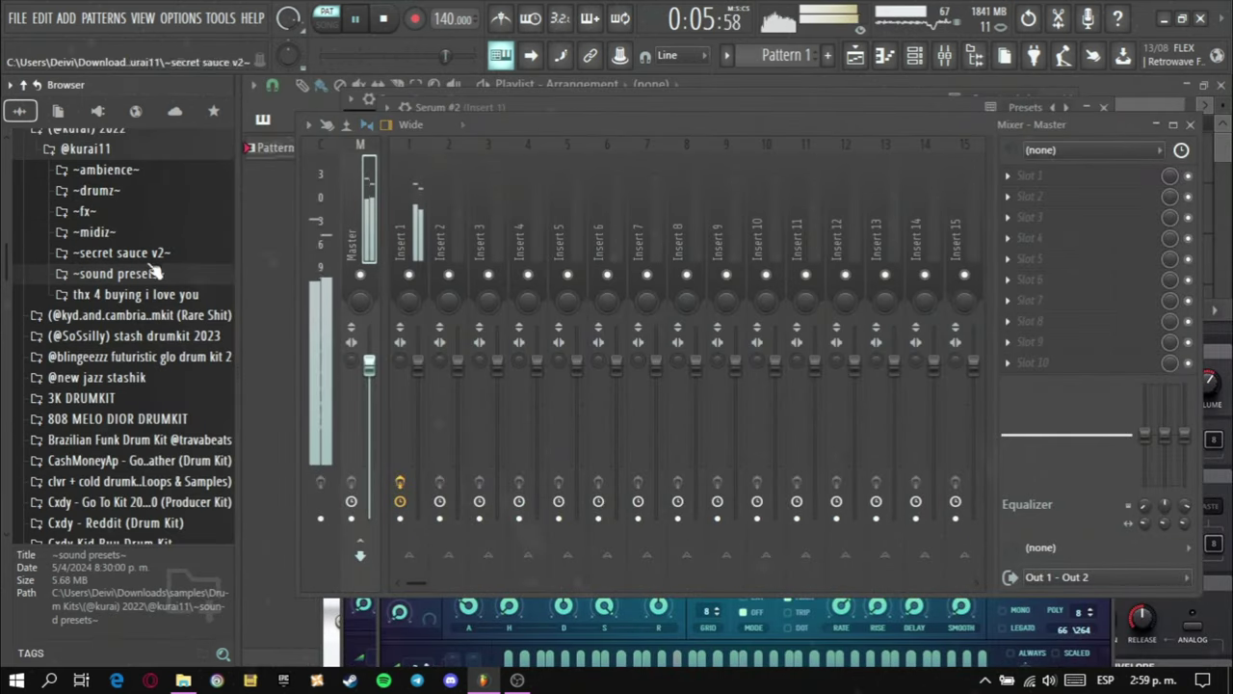
click(132, 192)
click(135, 212)
scroll(187, 352, down, 3)
key(space)
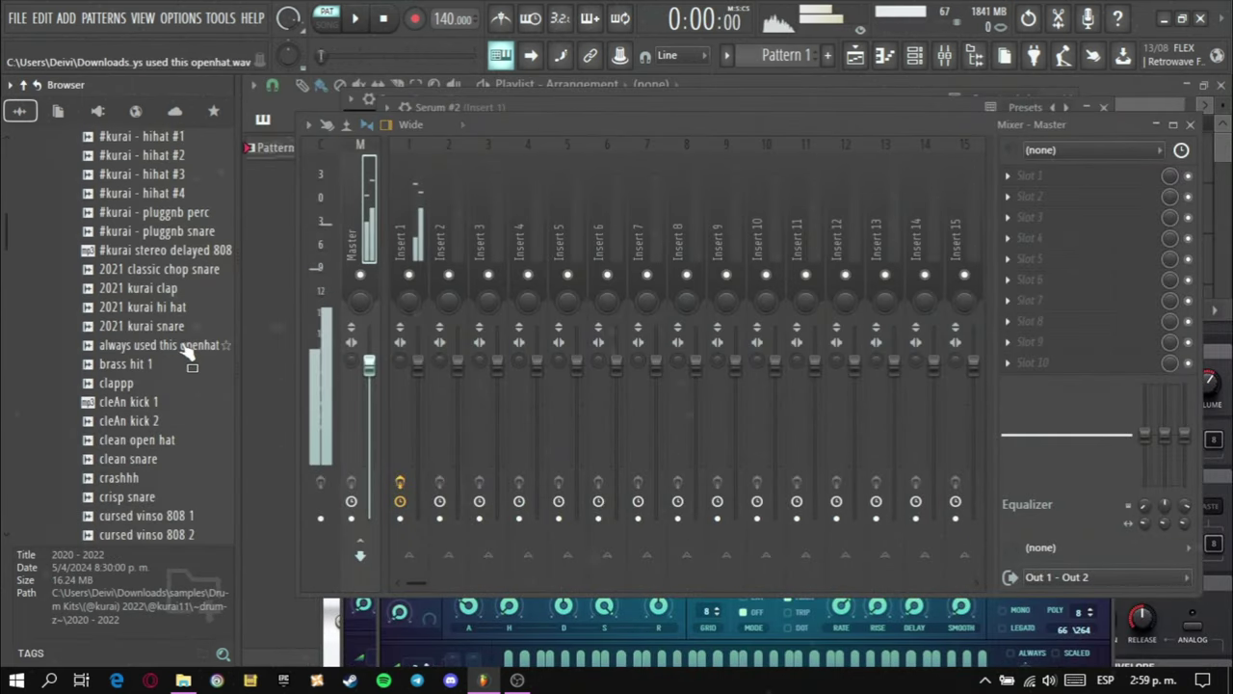
Step: Show the channel rack and audition open hat, snare, kick and other drum samples in the 2020 - 2022 folder
drag(154, 345, 159, 359)
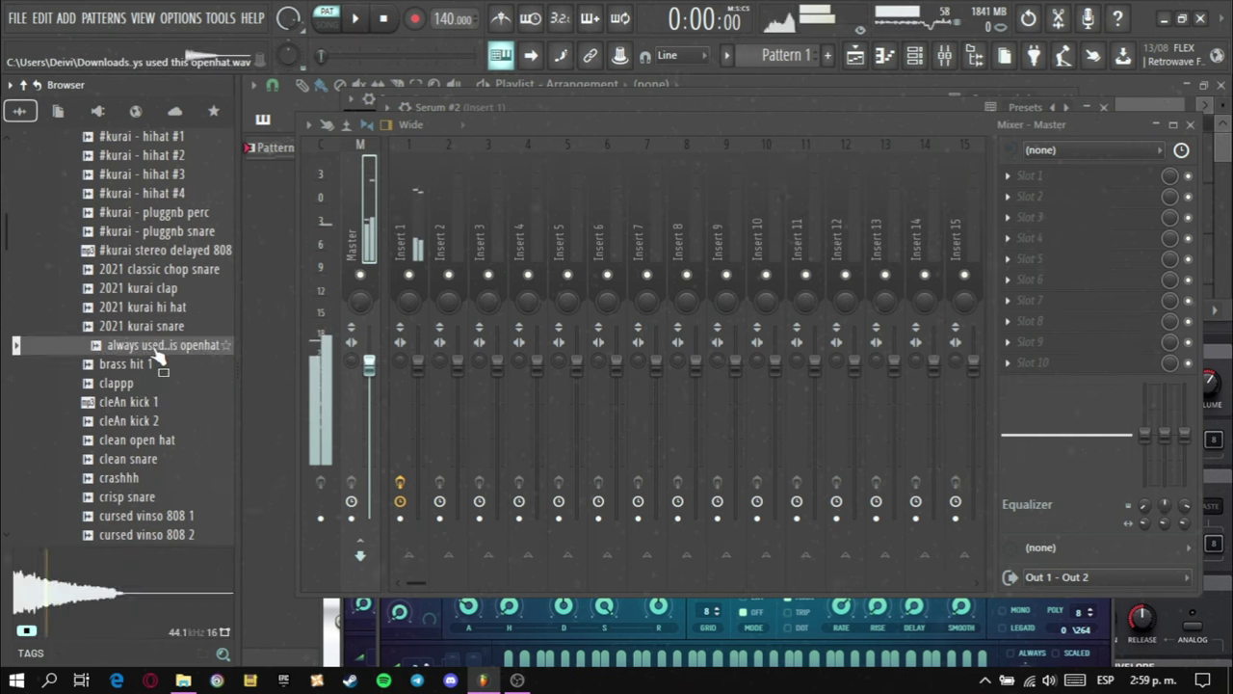
click(886, 55)
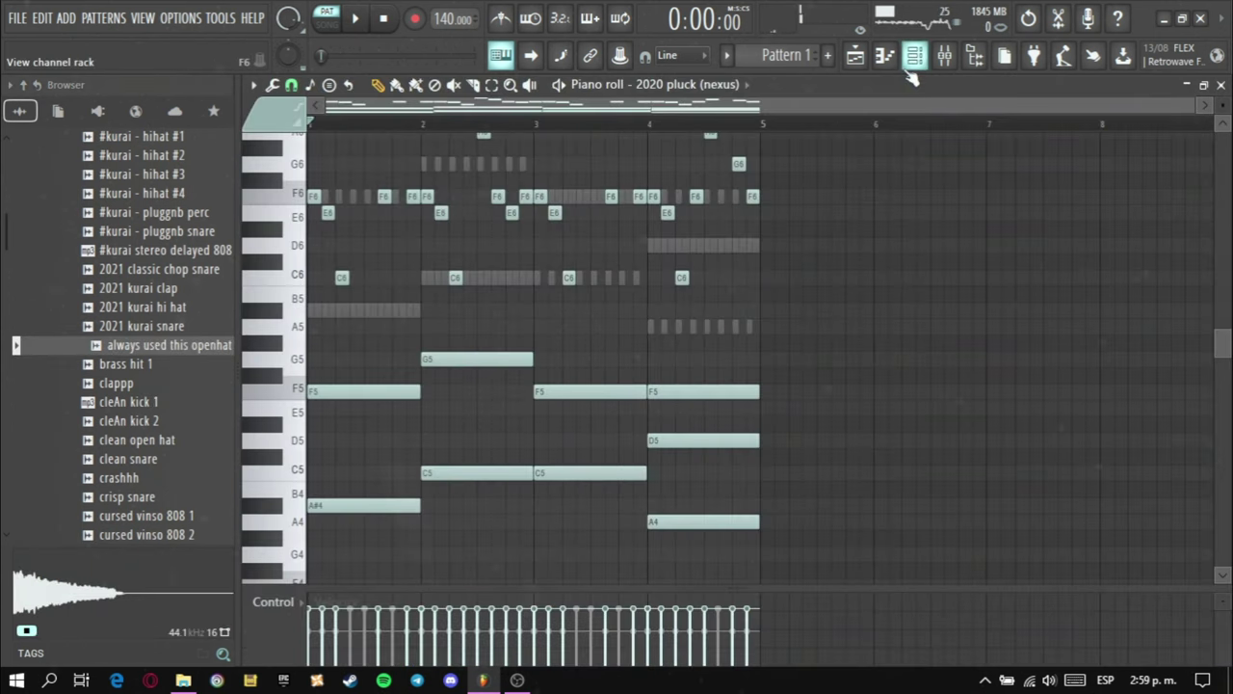
click(909, 70)
click(160, 442)
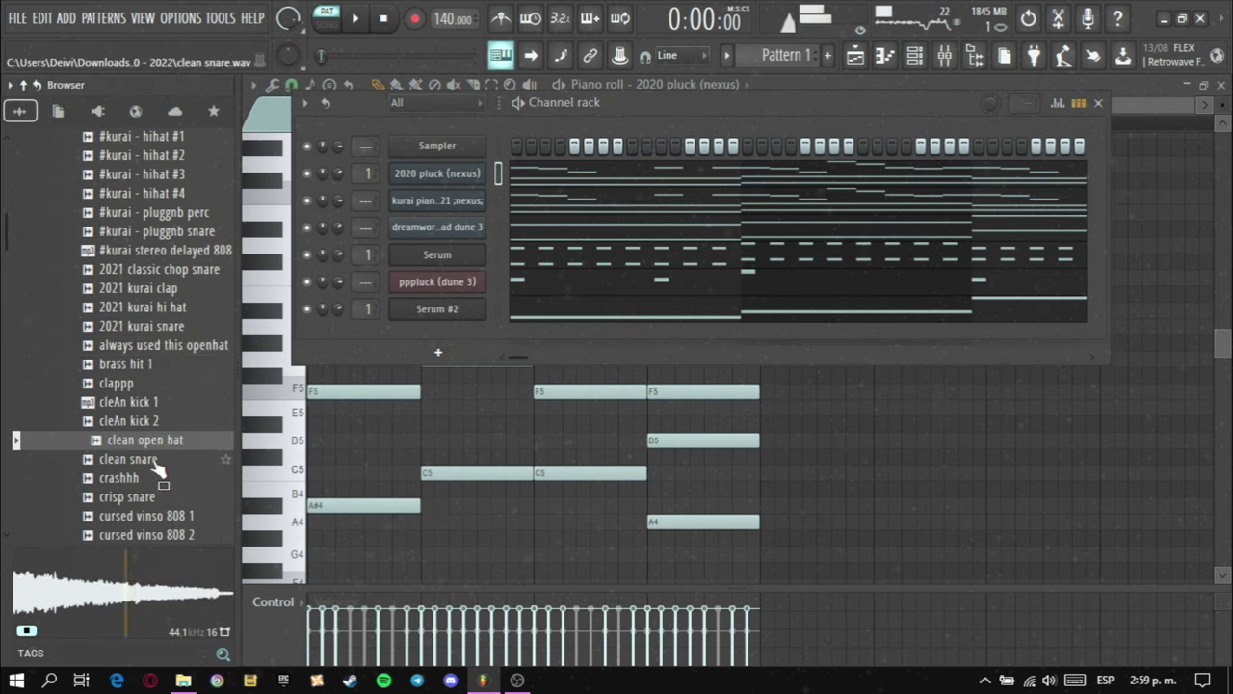
click(157, 459)
scroll(165, 467, down, 2)
click(165, 384)
click(161, 442)
click(162, 461)
click(169, 478)
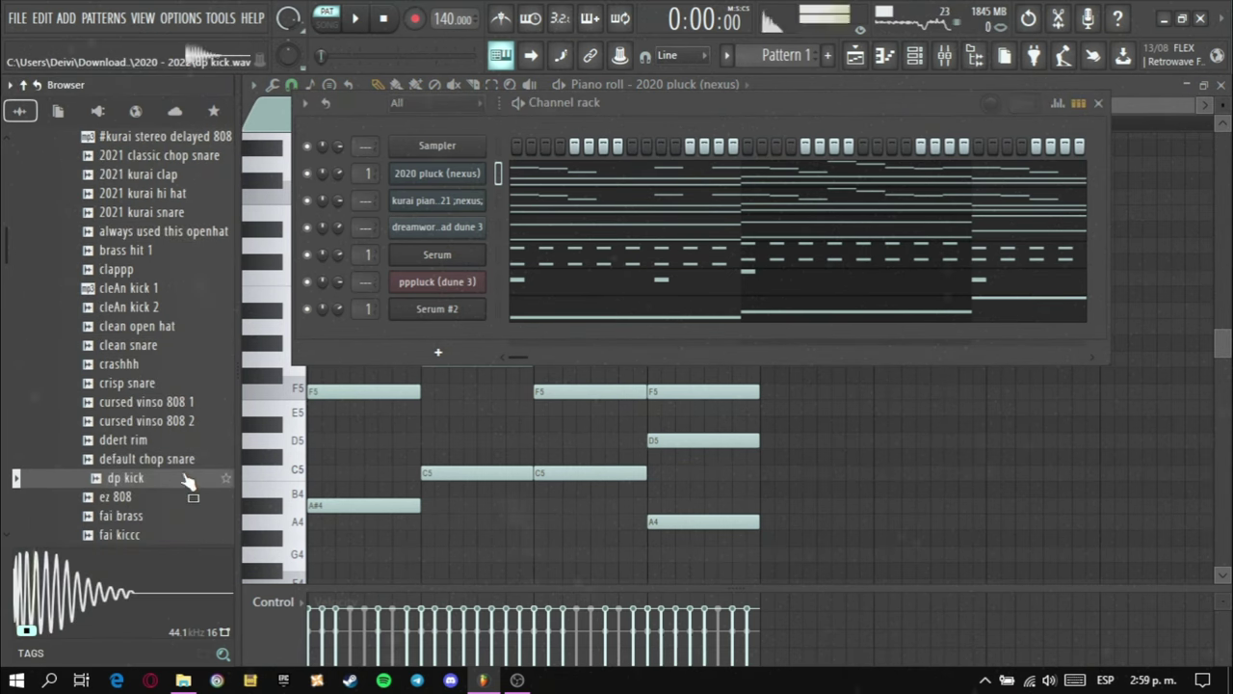
scroll(178, 479, down, 2)
click(166, 459)
click(157, 420)
scroll(159, 424, down, 2)
Step: Add the loathed openhat sample as a new channel, place hits on steps 1 and 5, and play the pattern
click(173, 460)
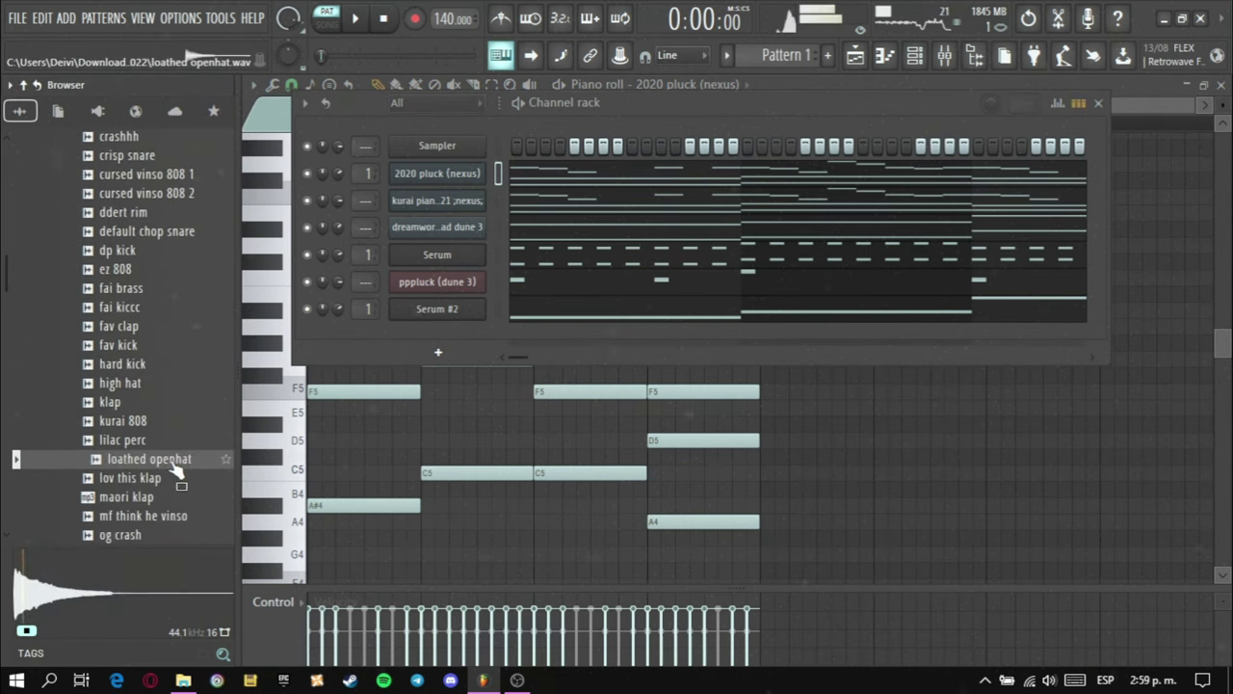
drag(166, 479, 236, 461)
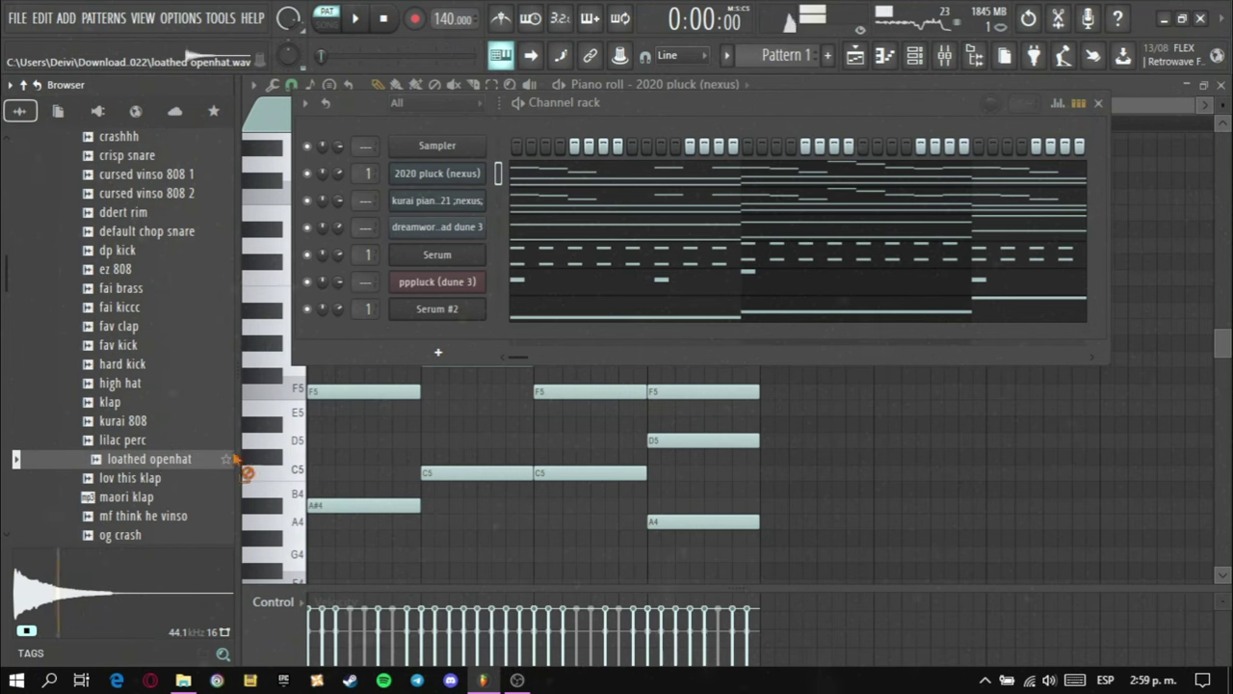
drag(442, 344, 511, 347)
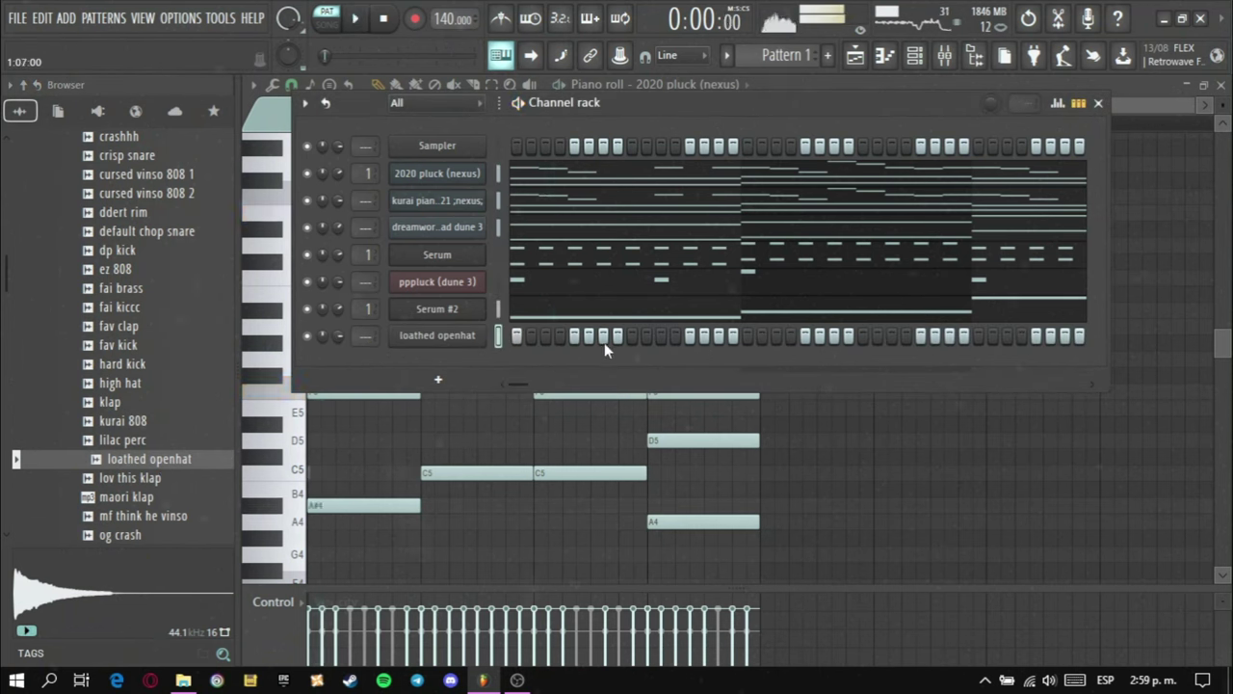
click(885, 55)
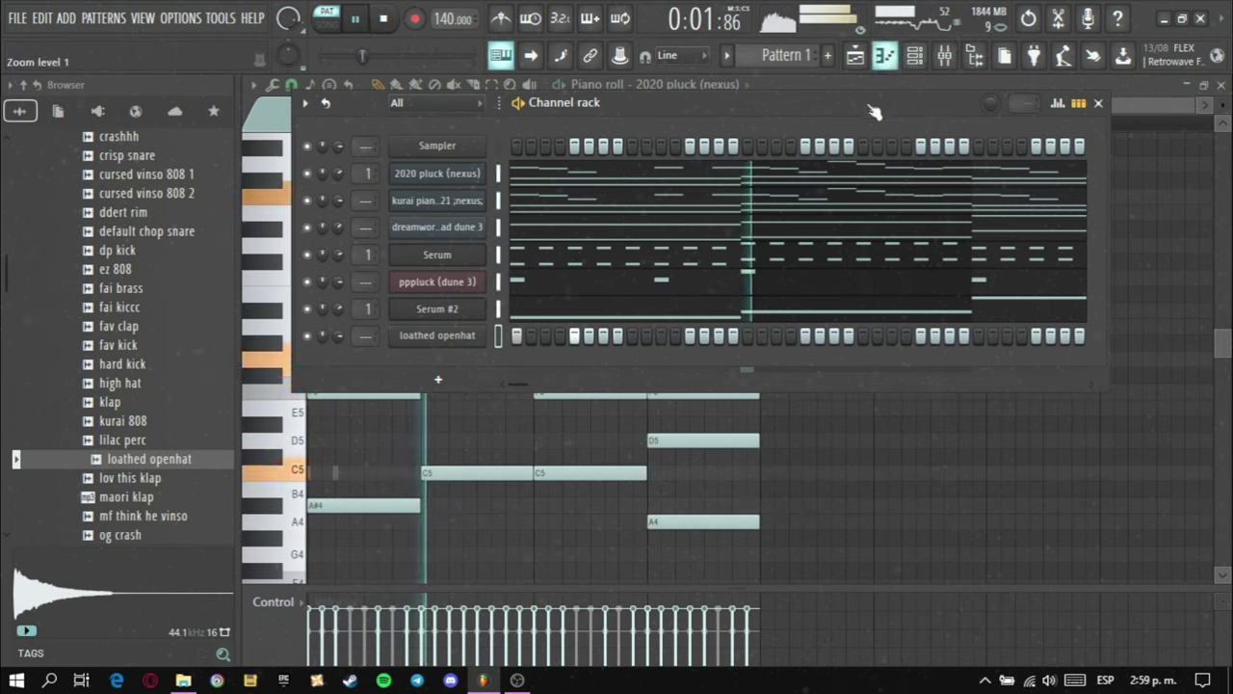
key(space)
Step: In the loathed openhat piano roll, place hits at A4 in bar 2 and C5 in bar 3, and delete the C5 hit in bar 2
click(723, 85)
click(686, 373)
key(space)
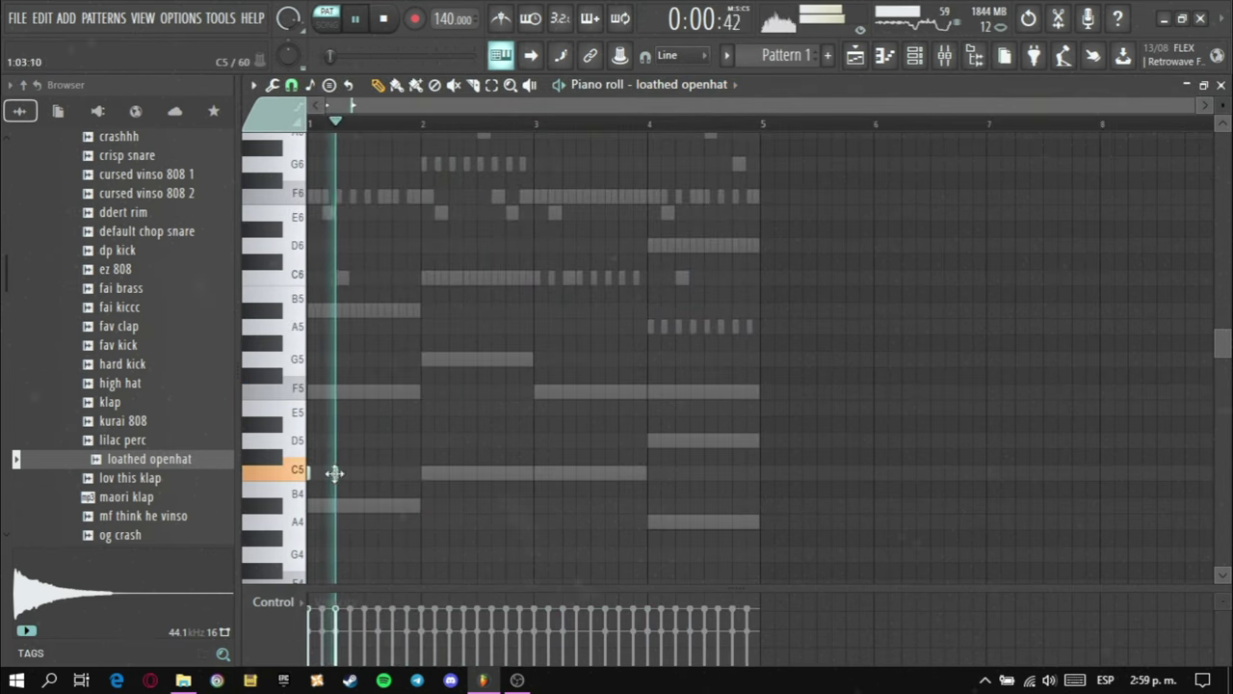
scroll(468, 493, down, 2)
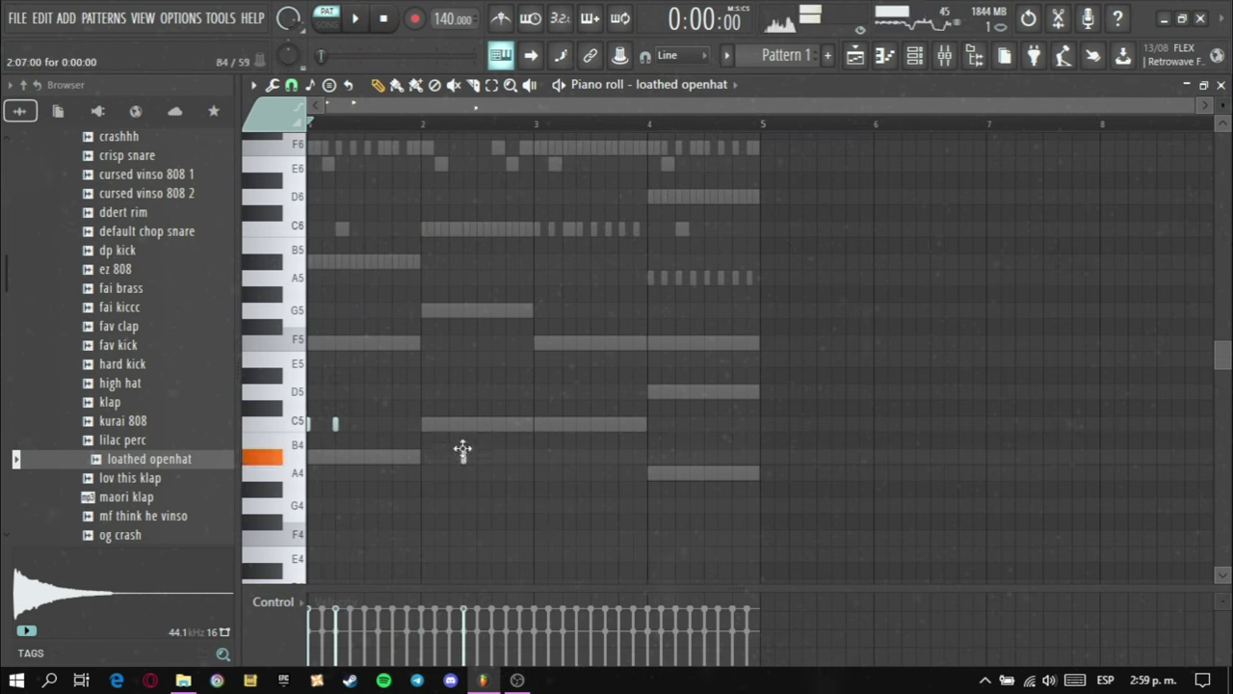
key(space)
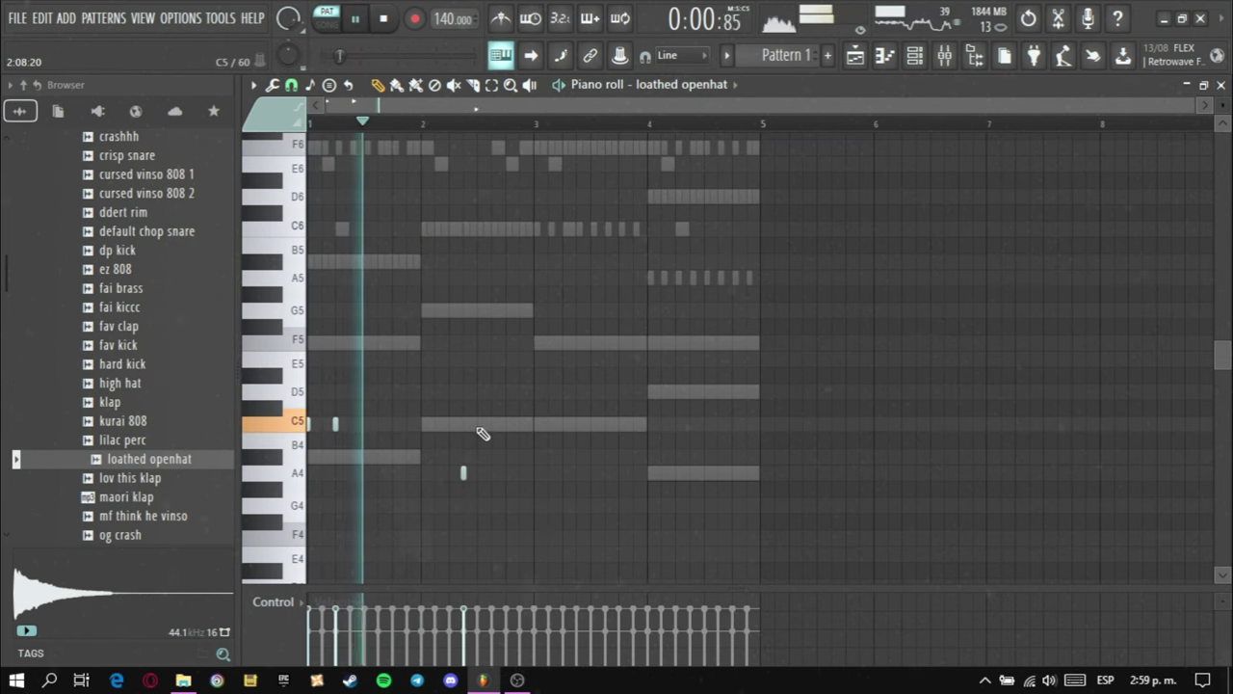
click(477, 425)
click(534, 424)
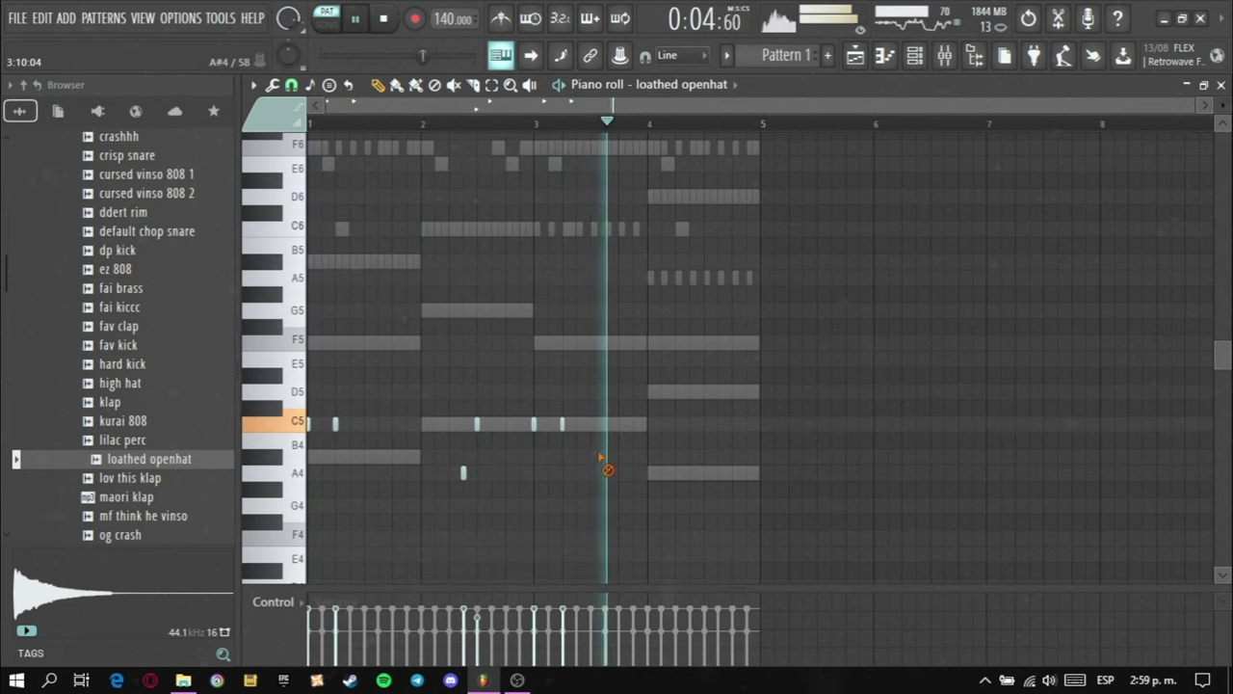
right_click(477, 424)
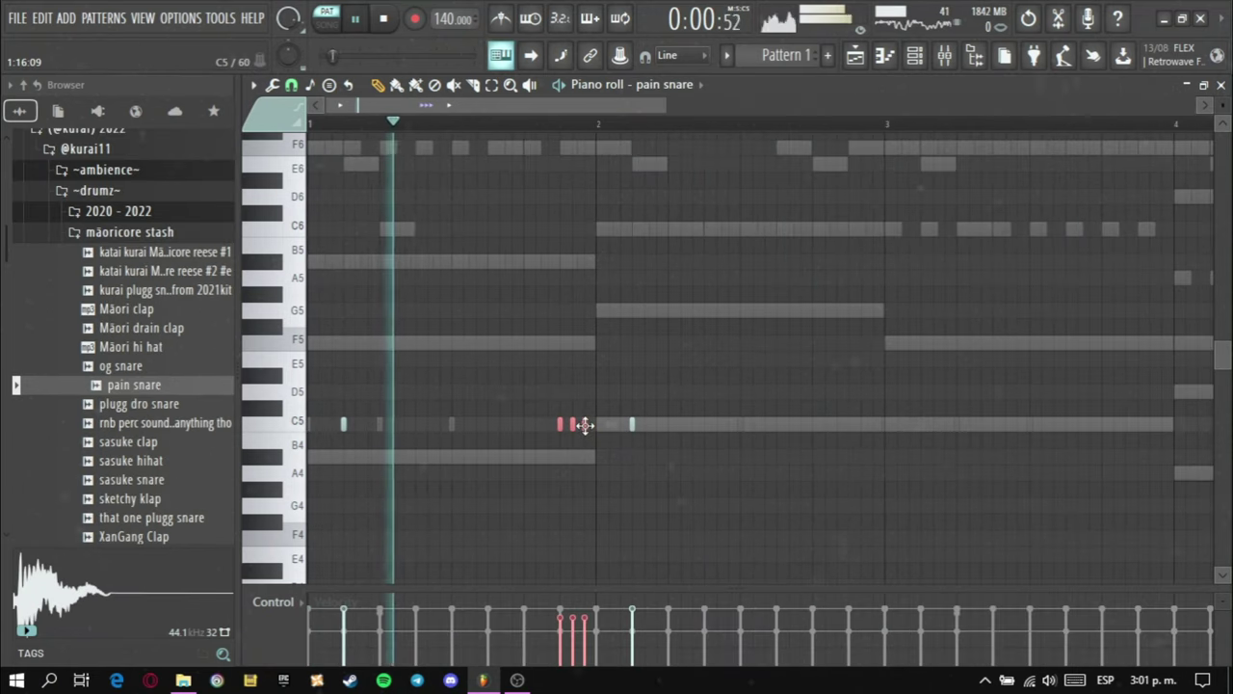
Step: Add pain snare hits at C5 near the end of bar 3 and early in bar 4, and play the pattern
right_click(661, 499)
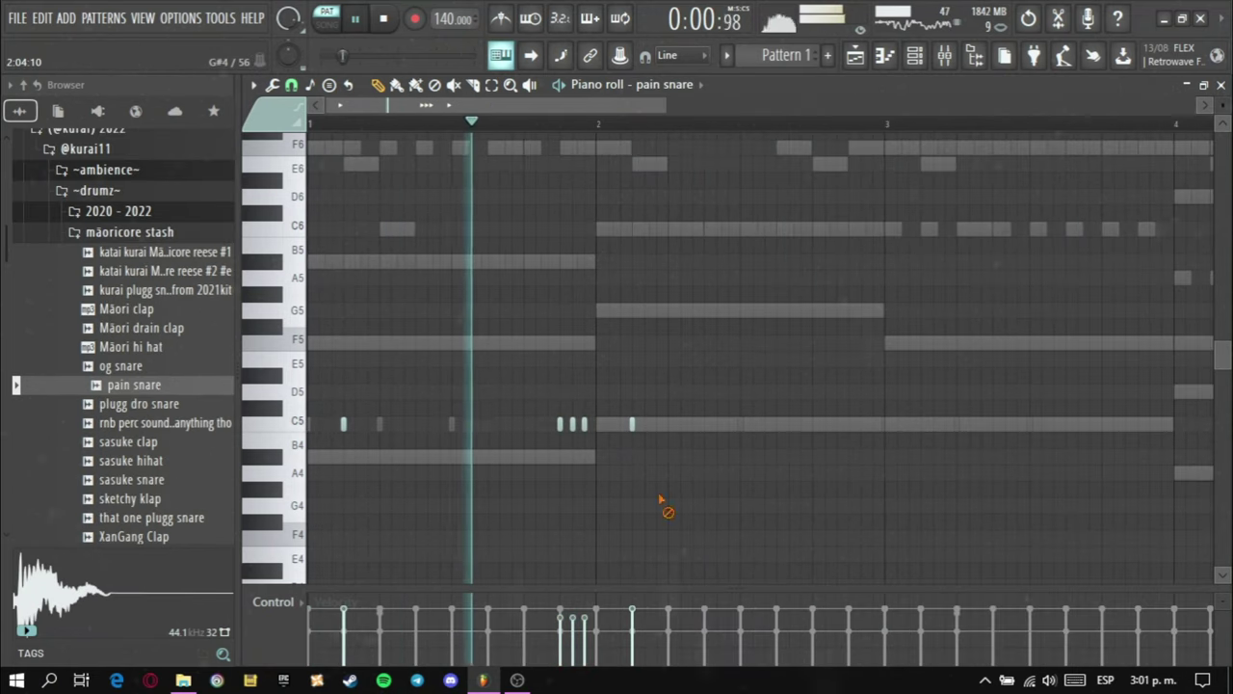
key(space)
key(space)
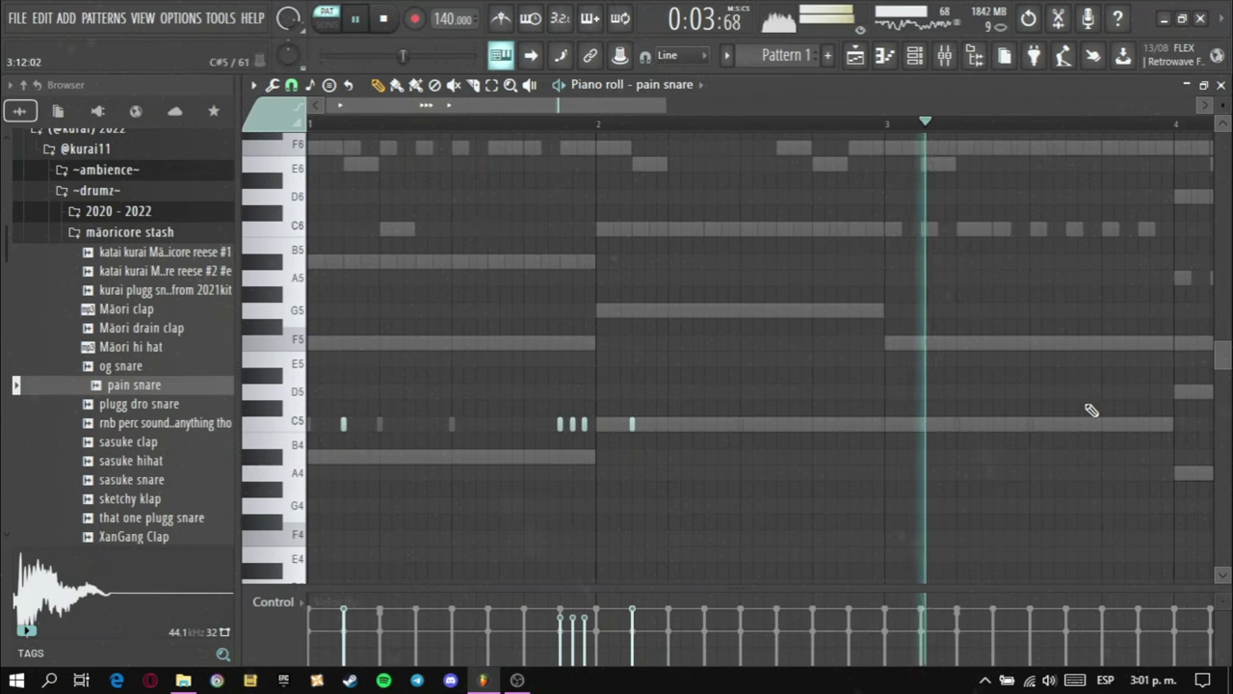
click(1138, 424)
key(space)
ctrl+scroll(983, 289, down, 3)
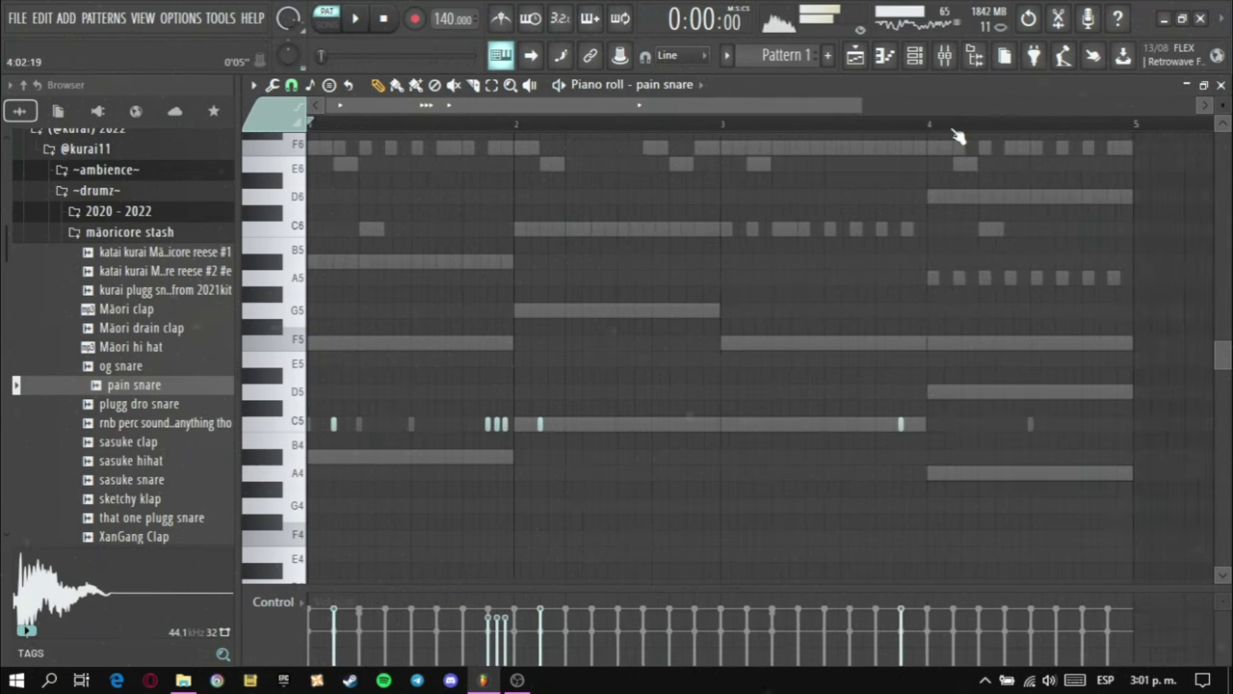
drag(880, 426, 874, 426)
key(space)
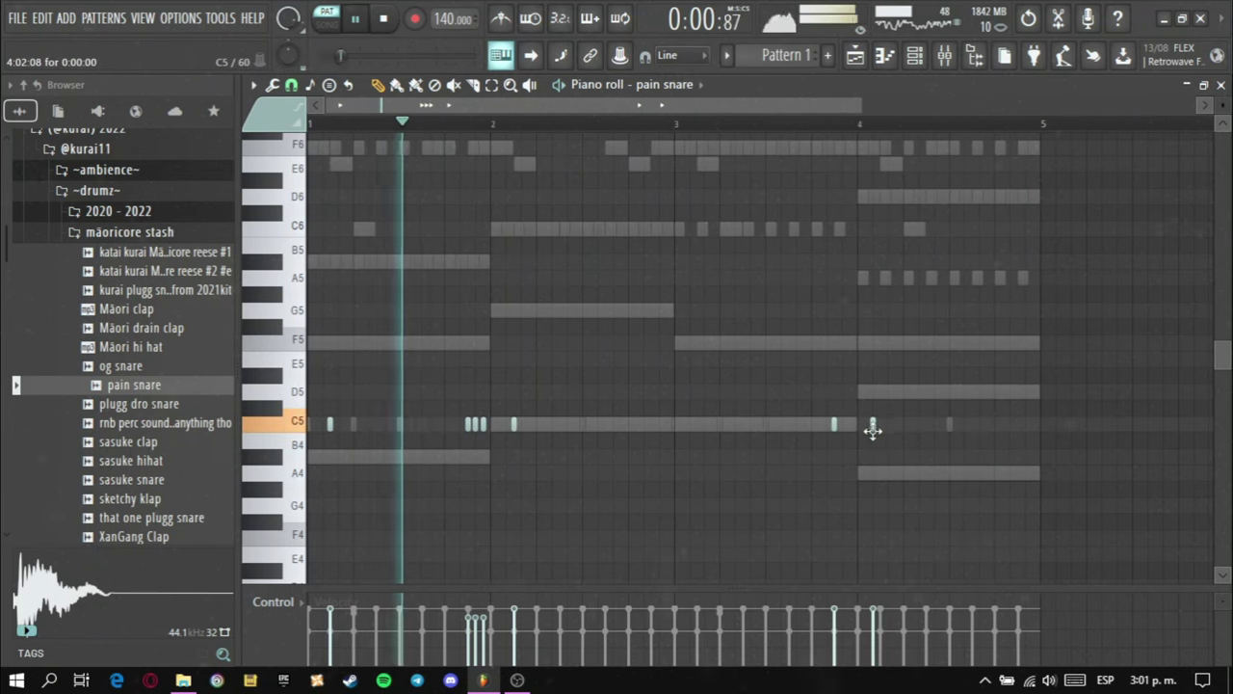
Step: Select the three-hit pain snare roll at the end of bar 1, raise it to D5, and replay the pattern
key(space)
drag(492, 461, 465, 421)
key(space)
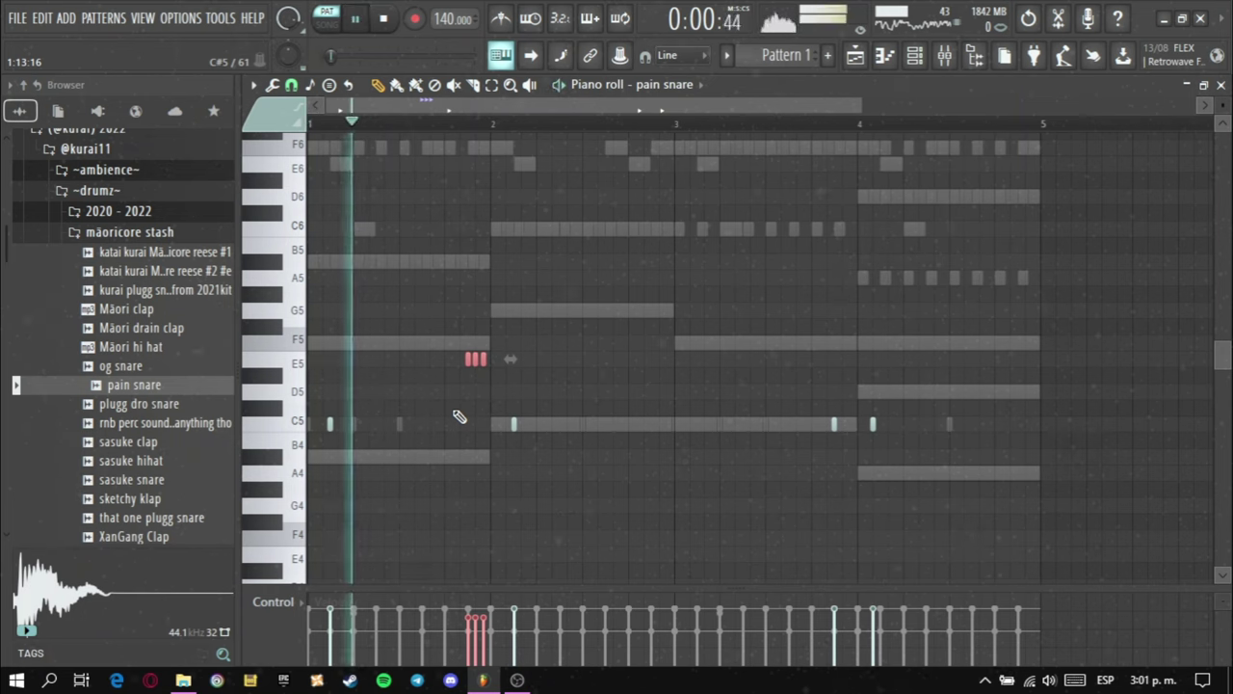
key(space)
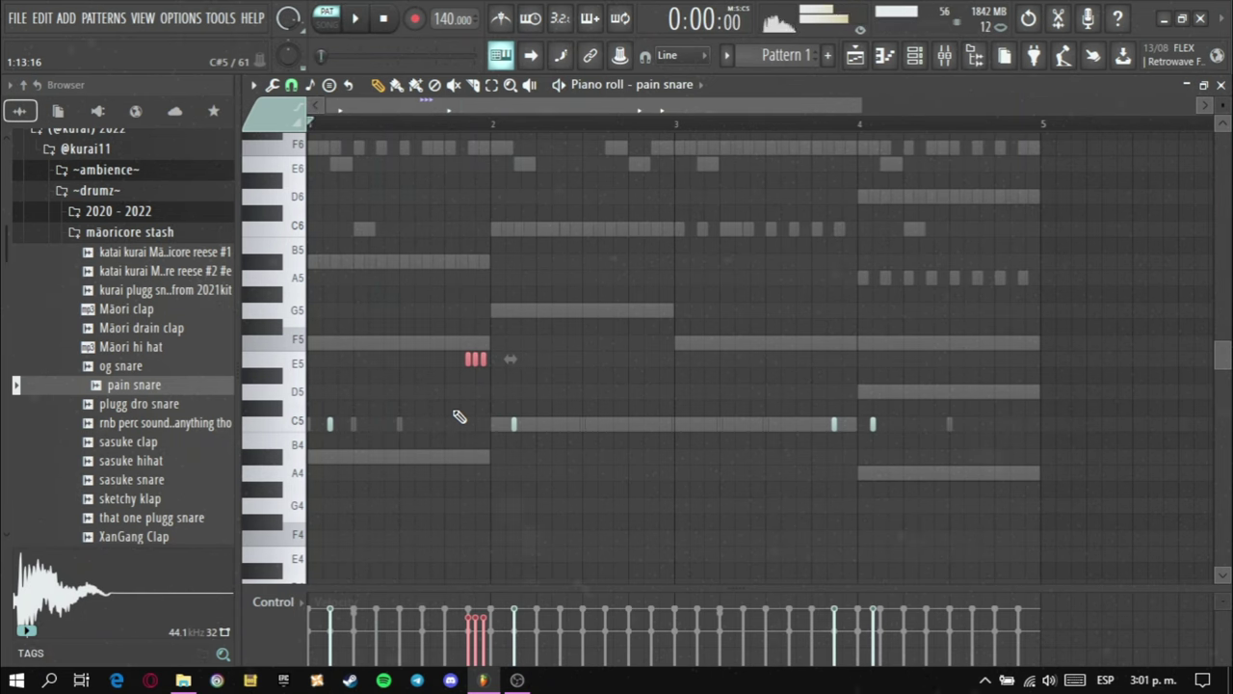
key(ctrl+d)
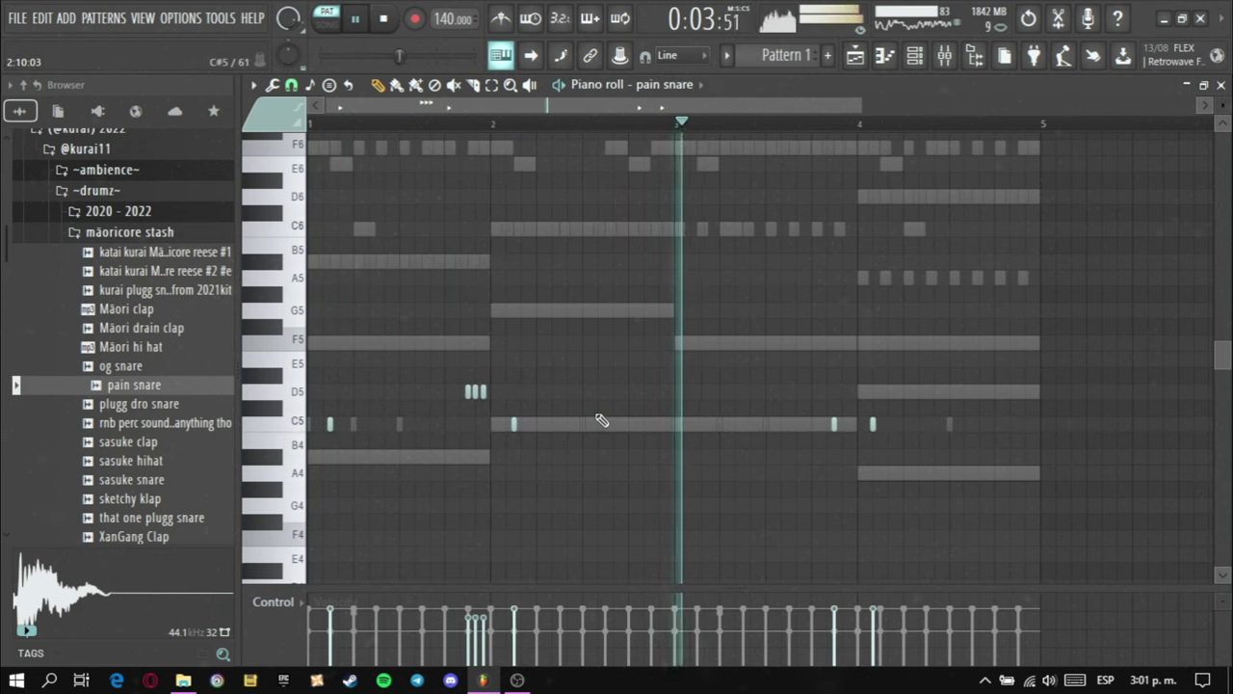
key(space)
key(space)
Step: Replace the bar 4 pain snare hit with one slightly further into the bar at C5, adjusting the piano roll snap
drag(873, 424, 887, 425)
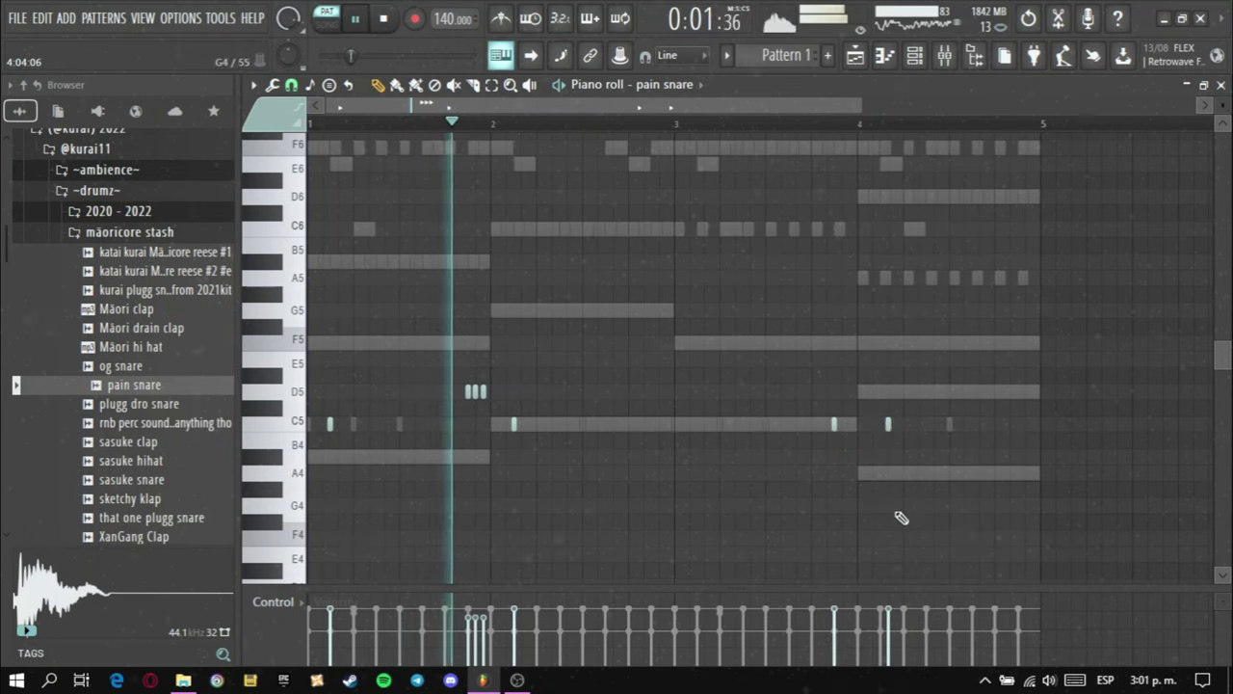
right_click(890, 425)
click(292, 86)
click(306, 126)
click(880, 424)
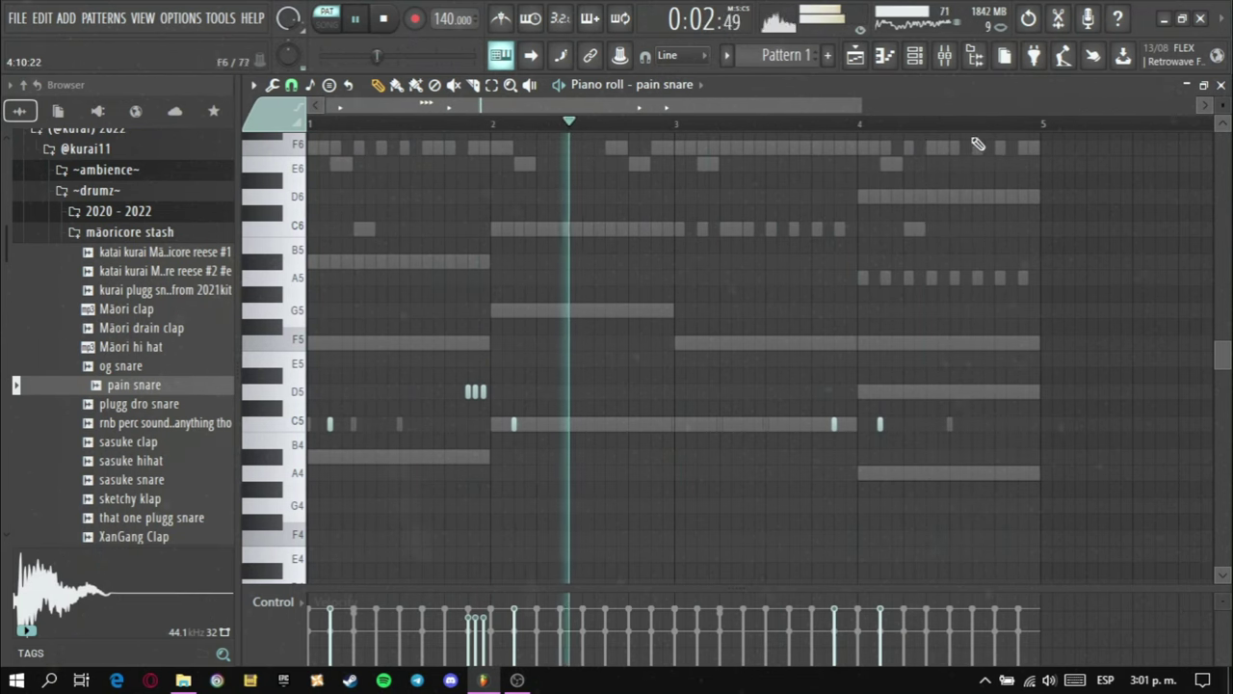
Step: Show the channel rack and add the rnb perc sound sample from the māoricore stash folder as a new channel
click(928, 55)
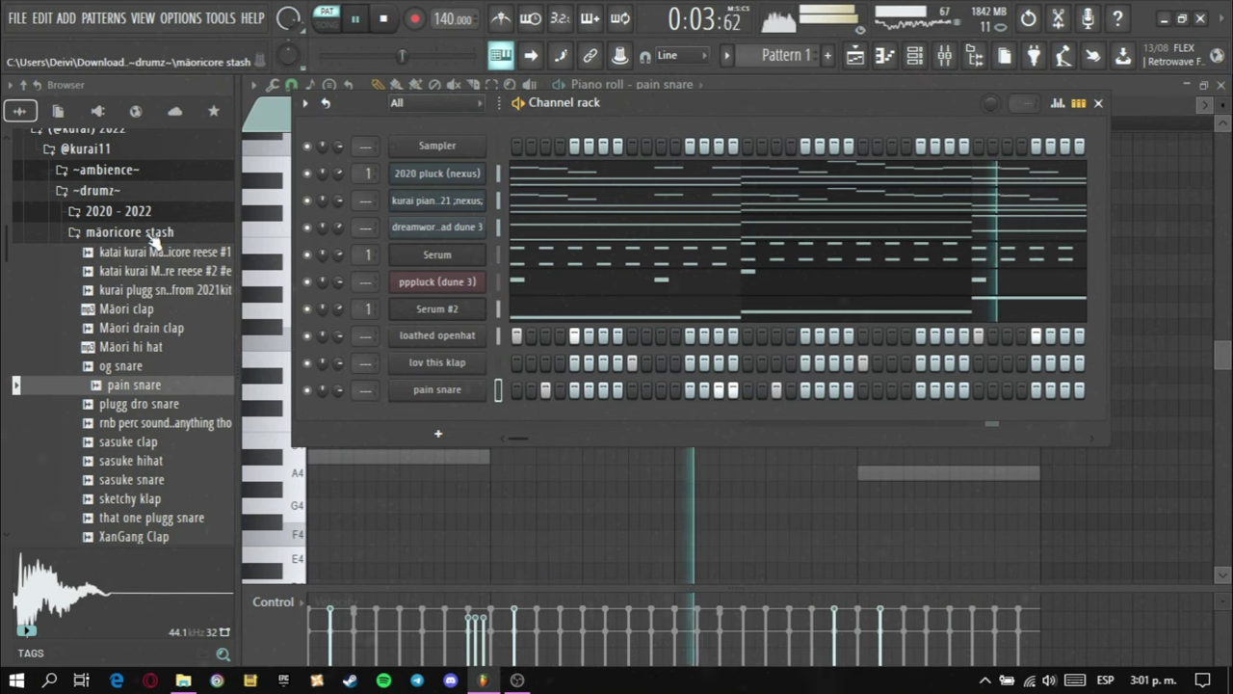
click(198, 425)
key(space)
drag(139, 438, 586, 435)
key(space)
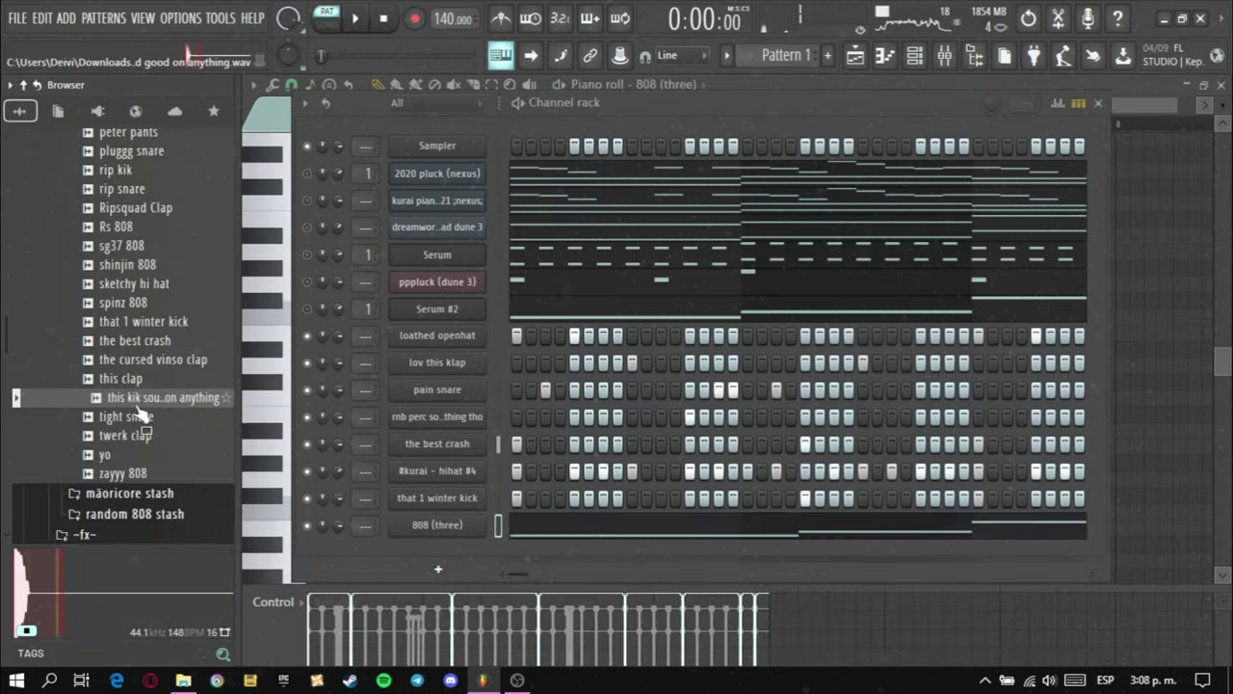
Step: Replace the that 1 winter kick sample with this kik sound good on anything, play the pattern, and close the sampler window
drag(132, 401, 441, 500)
click(440, 500)
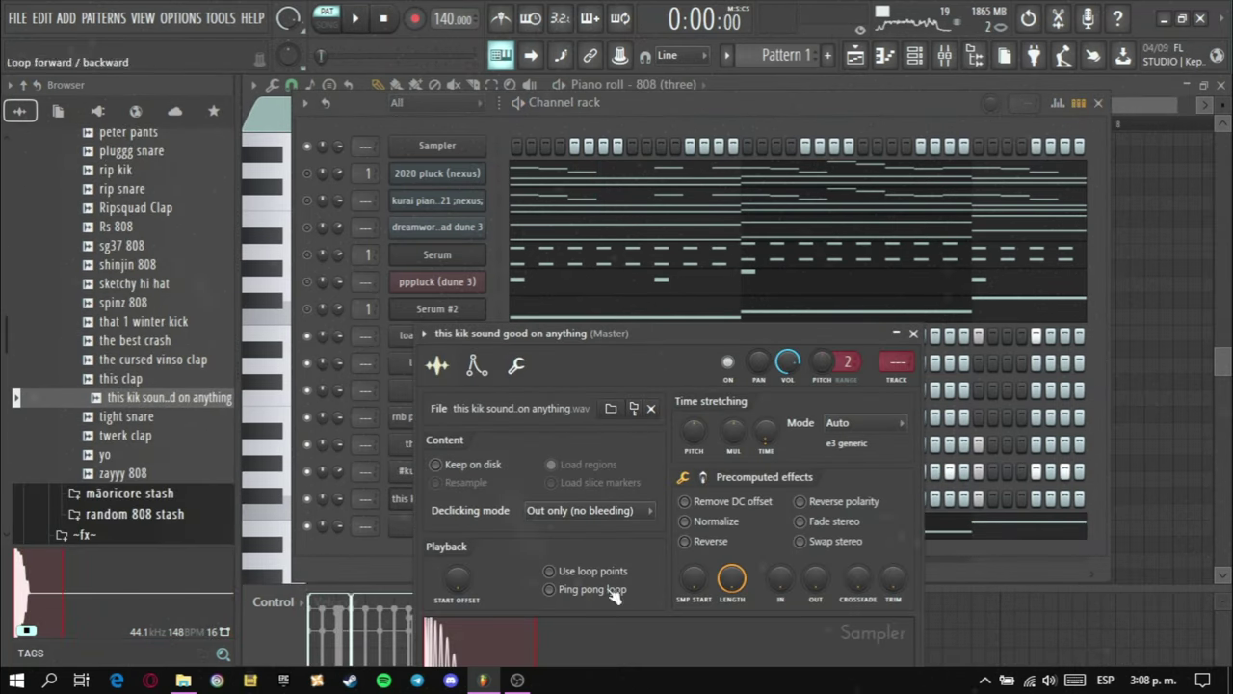
key(space)
drag(812, 331, 795, 205)
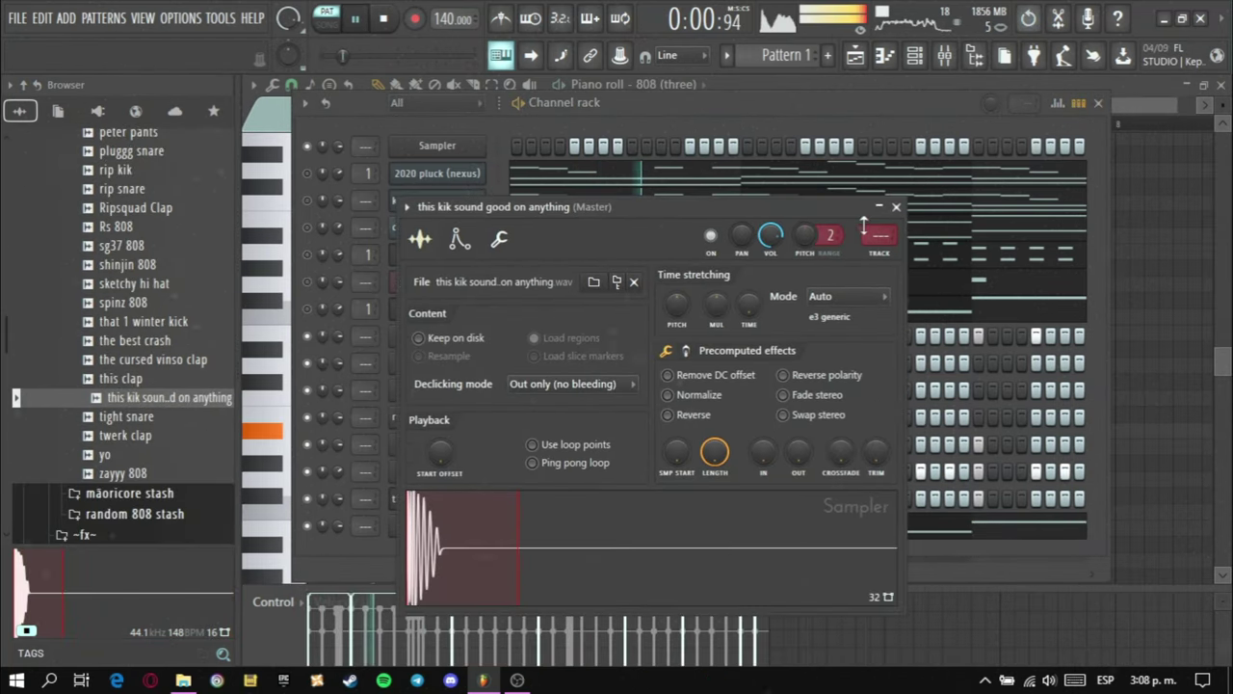
click(897, 208)
click(1121, 135)
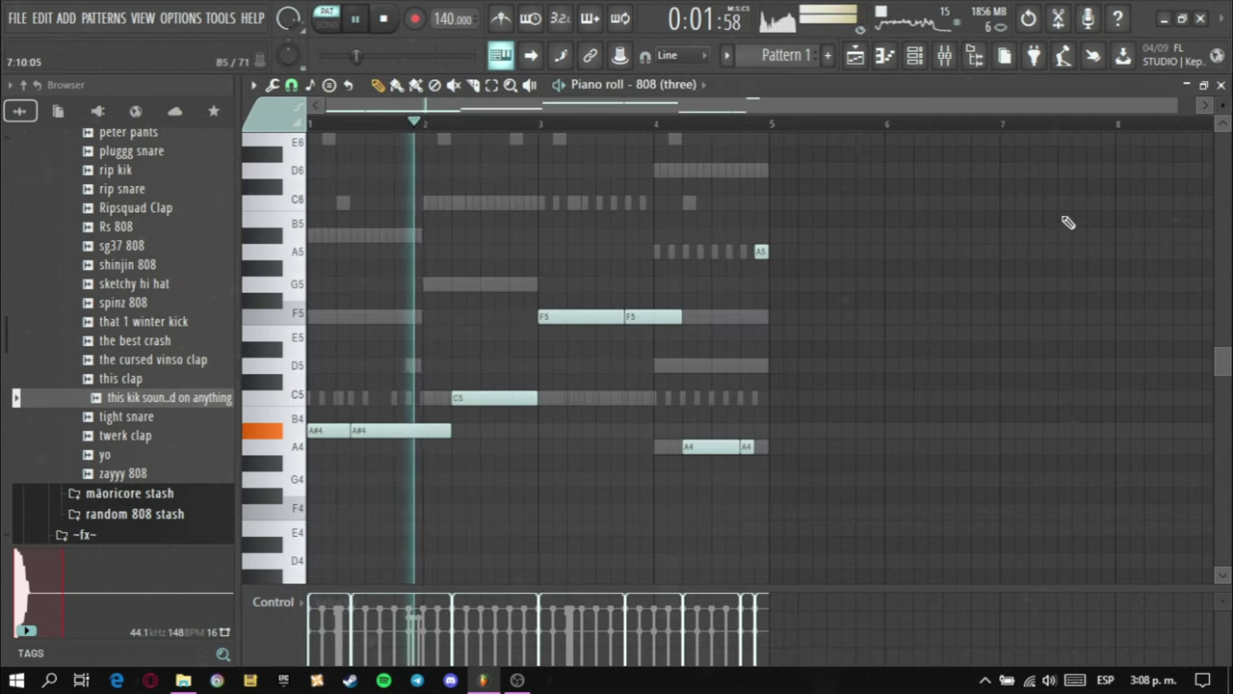
Step: Show the channel rack and open the mixer while the pattern plays
click(917, 58)
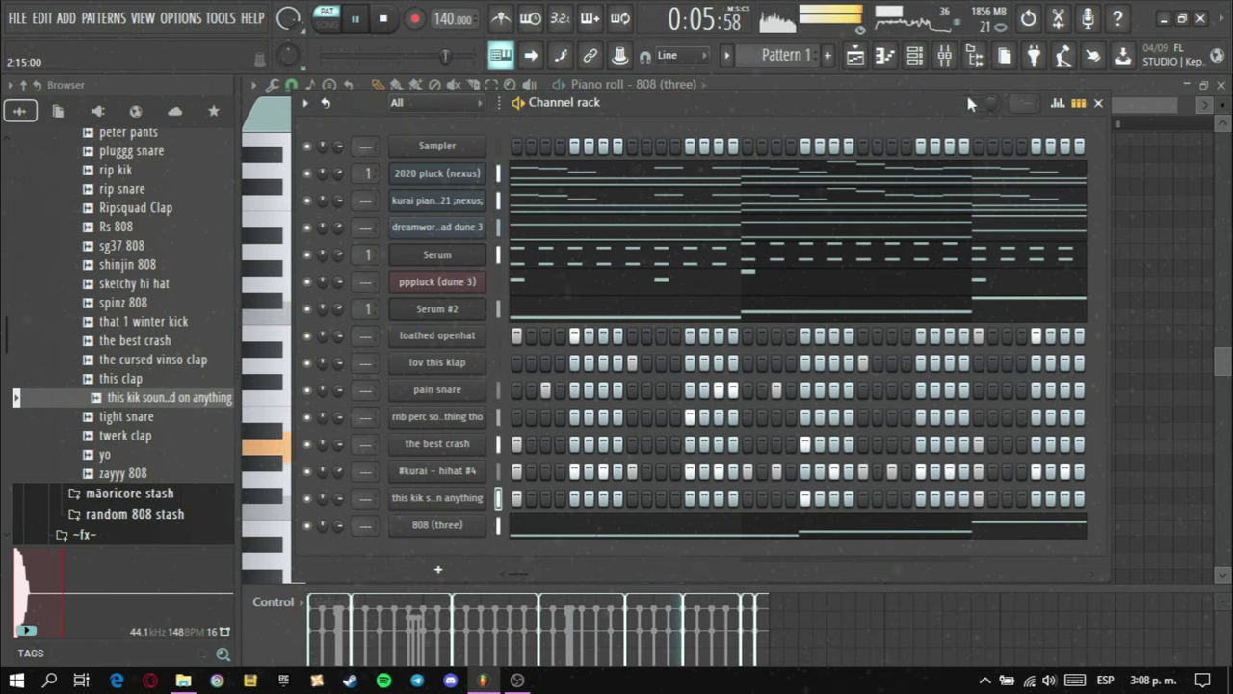
click(972, 61)
click(973, 62)
click(946, 57)
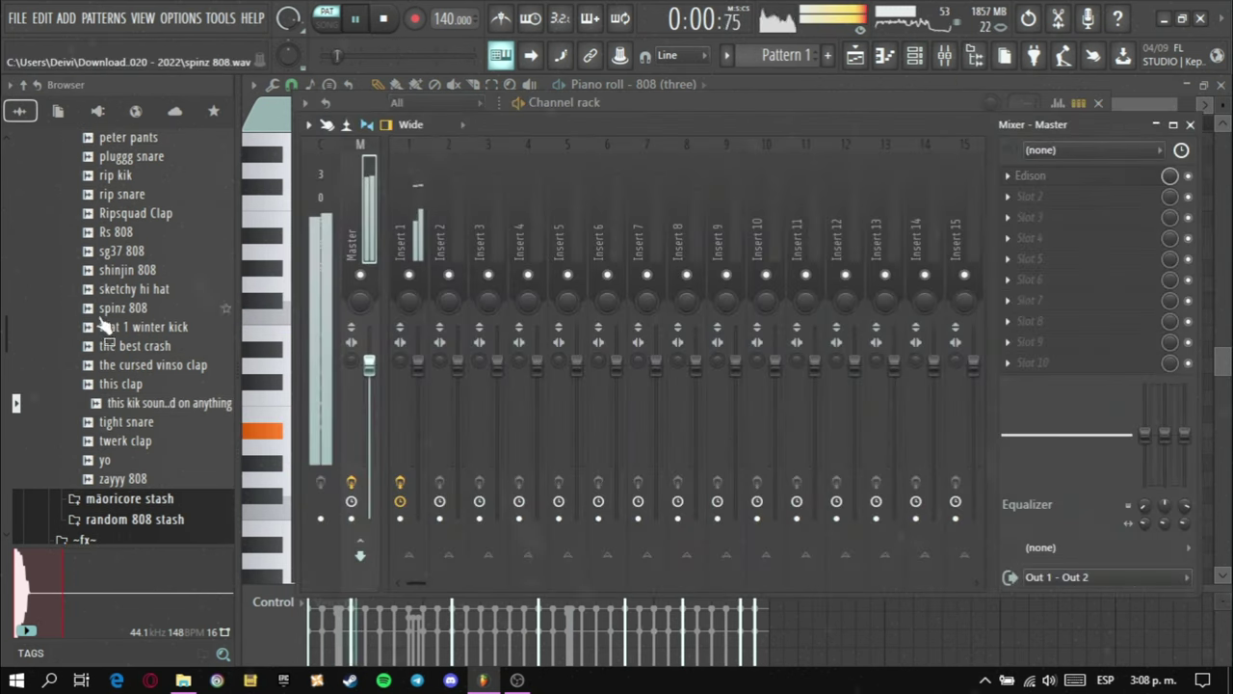
Step: Load the kurai 2021 masterr preset from the ~secret sauce v2~ folder onto the Master mixer track
scroll(109, 313, up, 5)
scroll(112, 309, up, 13)
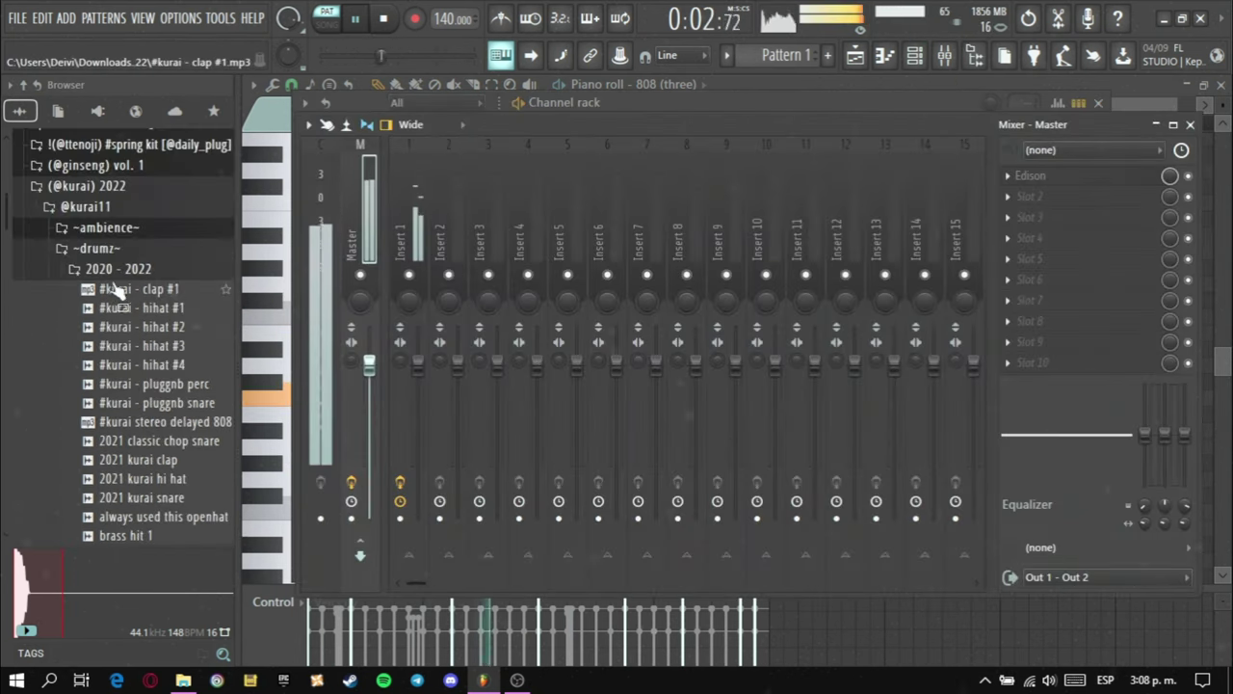
click(108, 249)
click(118, 330)
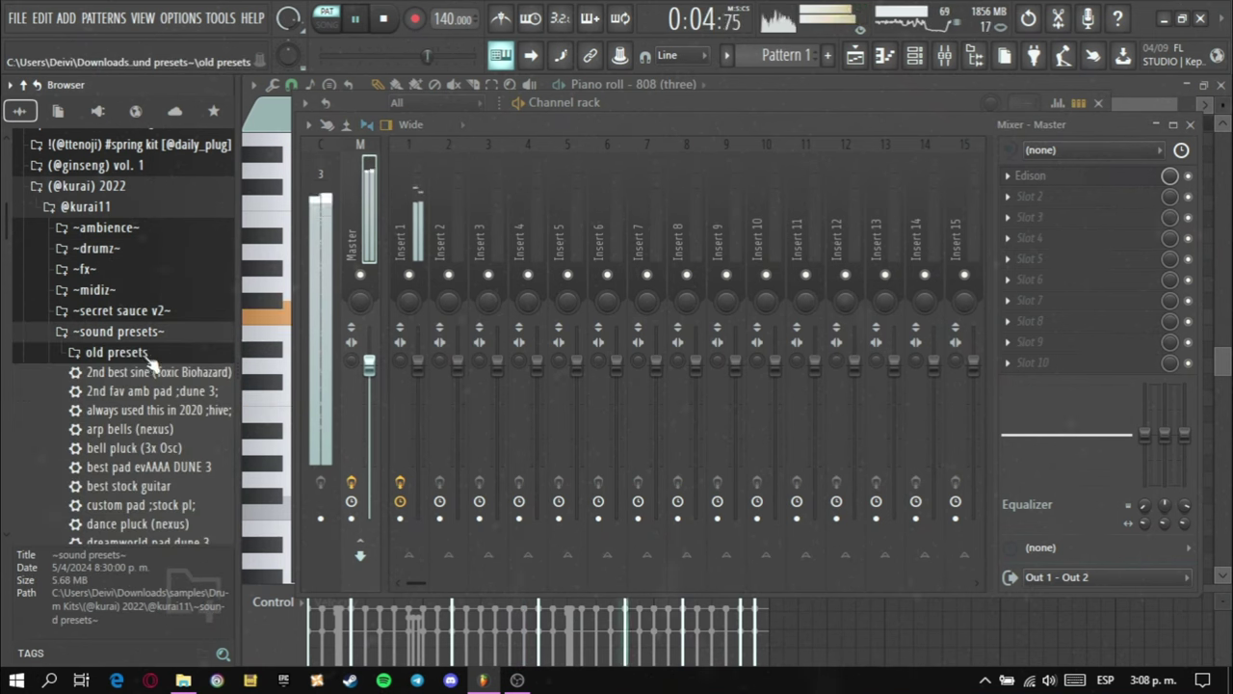
click(120, 310)
scroll(140, 405, down, 10)
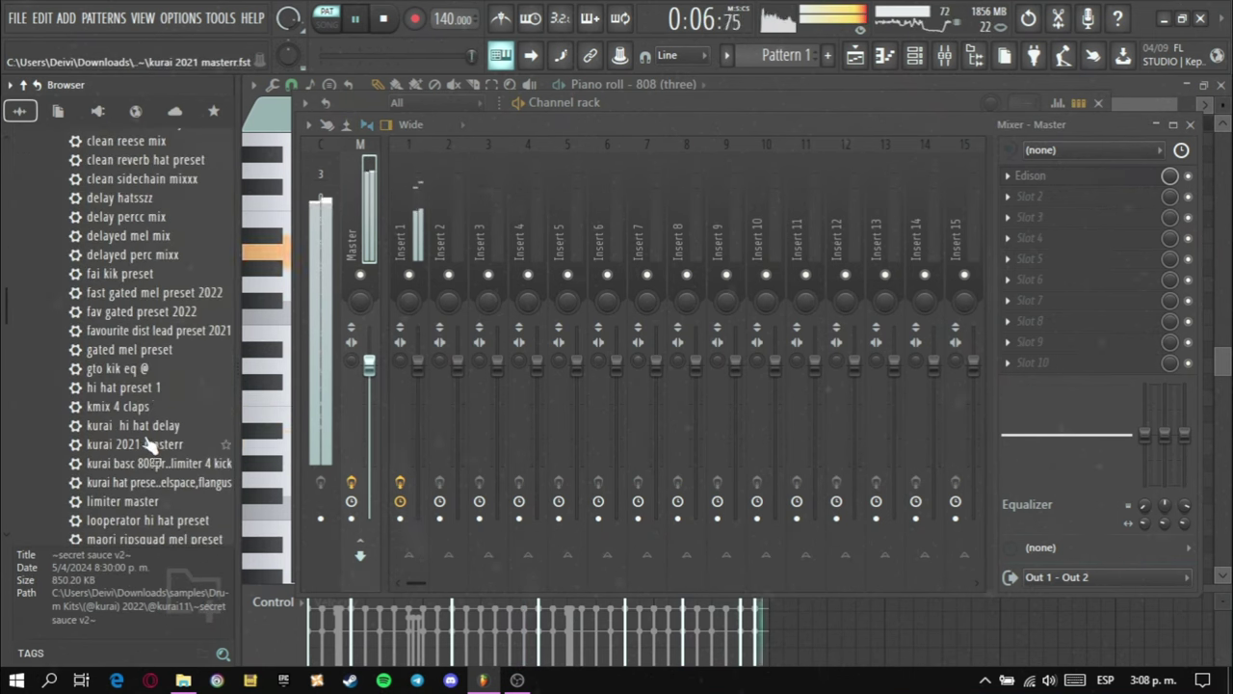
scroll(144, 439, down, 2)
drag(108, 445, 361, 207)
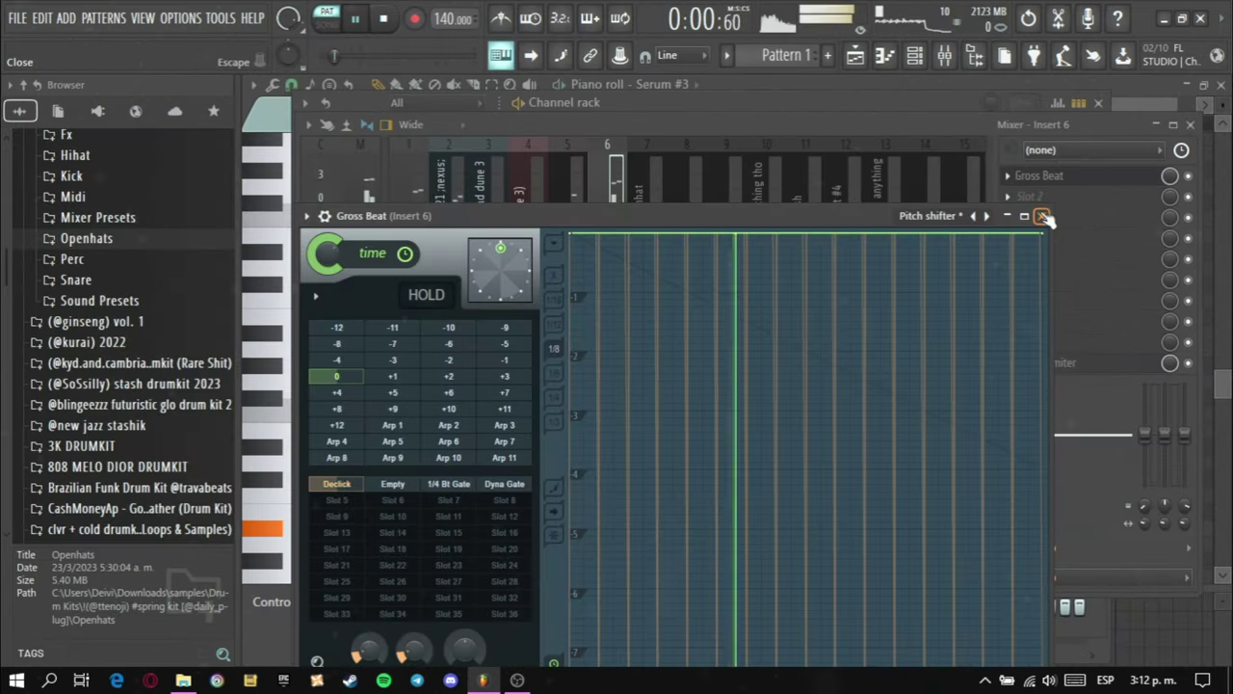
Step: Set the Gross Beat mix level on Insert 6 to 76% and lower the Serum #3 track volume to about 93%
click(1043, 215)
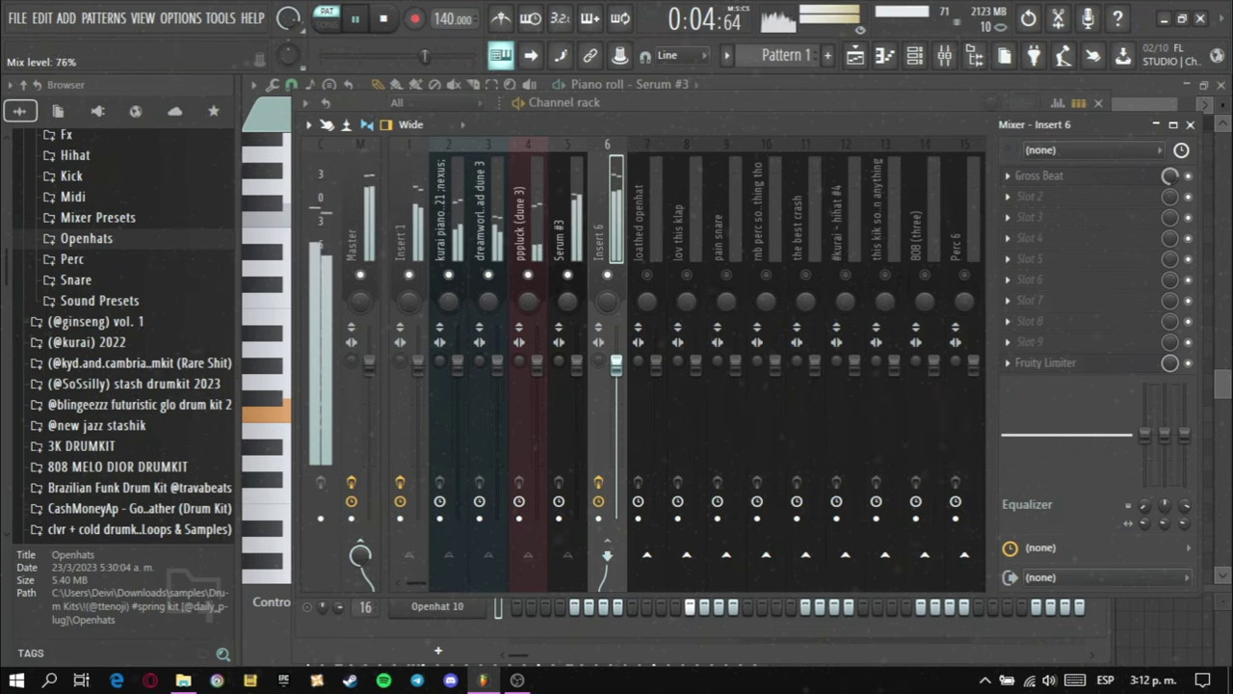
click(558, 196)
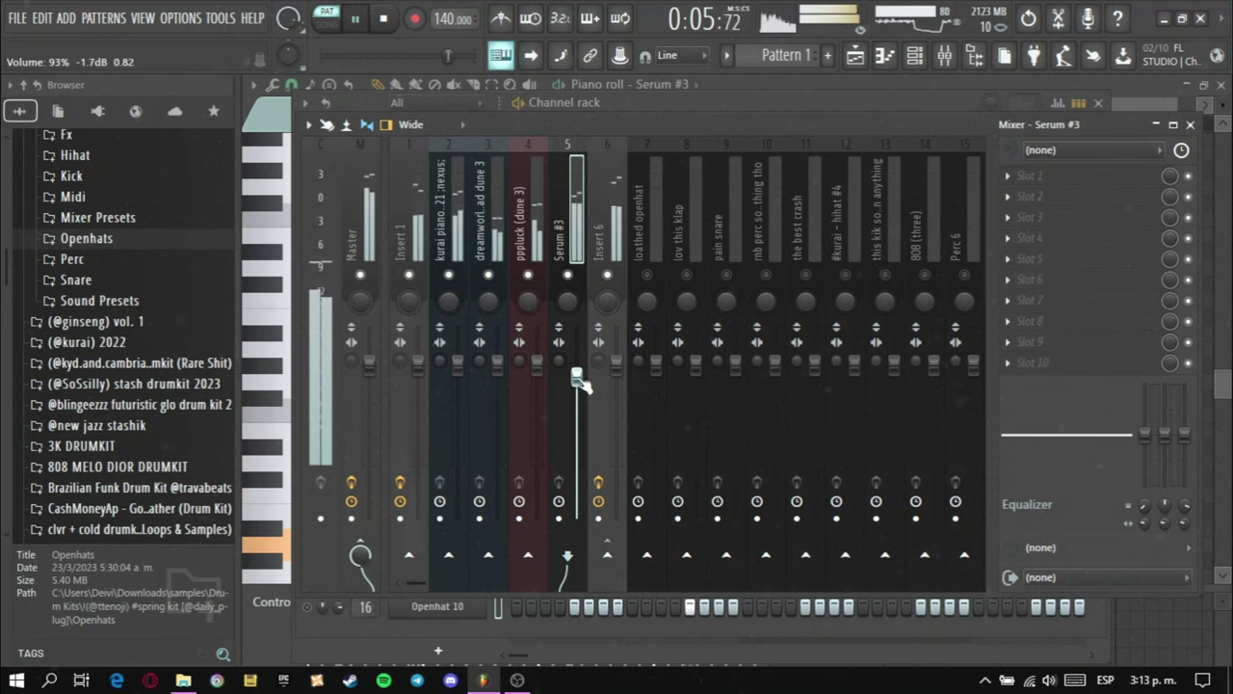
click(621, 218)
click(416, 226)
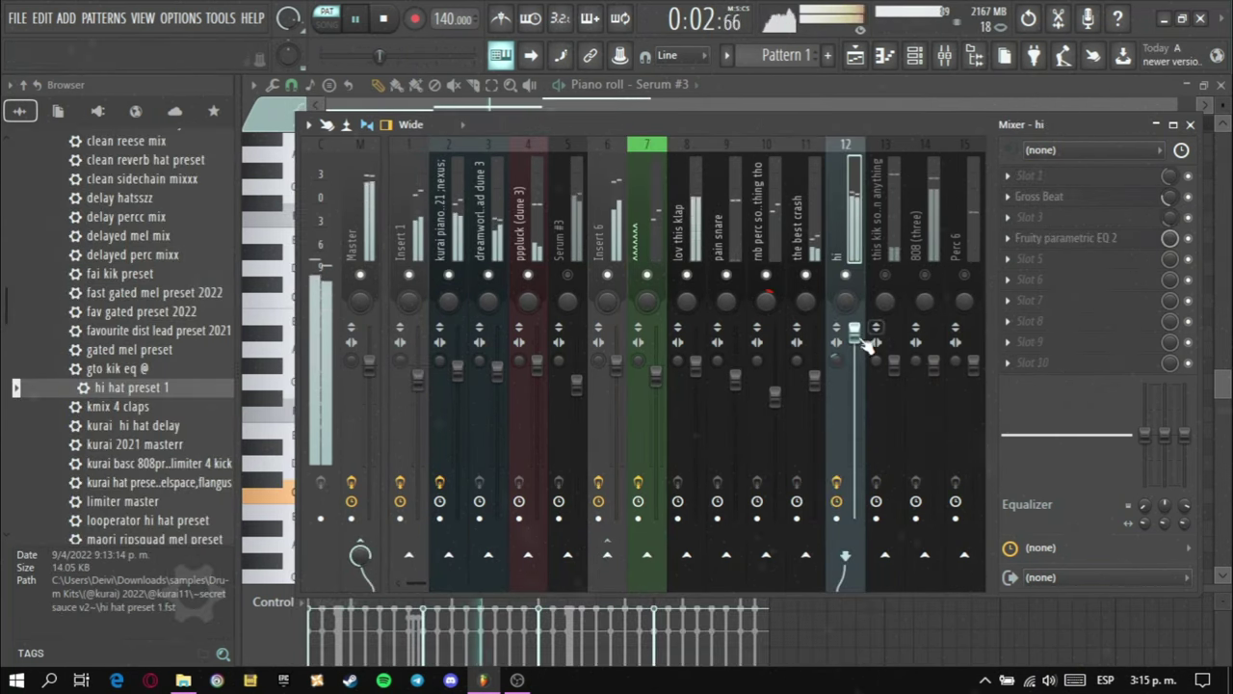
Step: Set the hi mixer track's volume to 100% and pan it slightly left
drag(860, 338, 860, 369)
drag(844, 300, 844, 305)
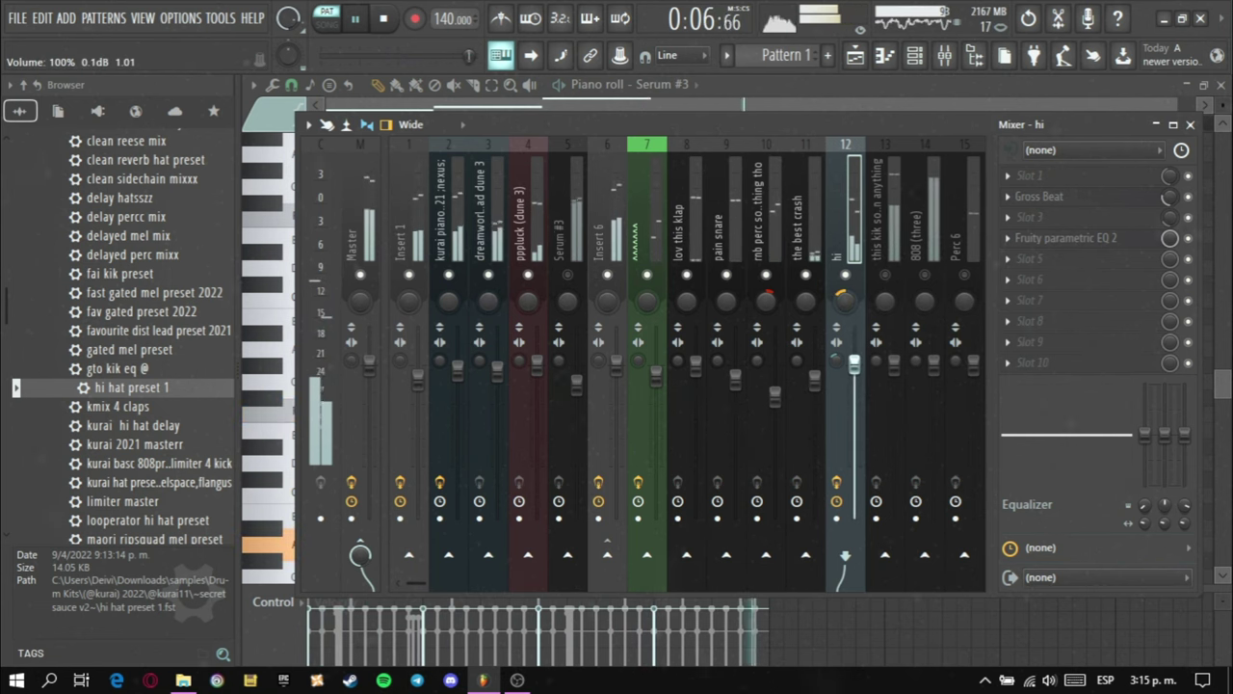
Step: Add Fruity Soft Clipper to the first effect slot of the kick's mixer track and close its window
click(896, 289)
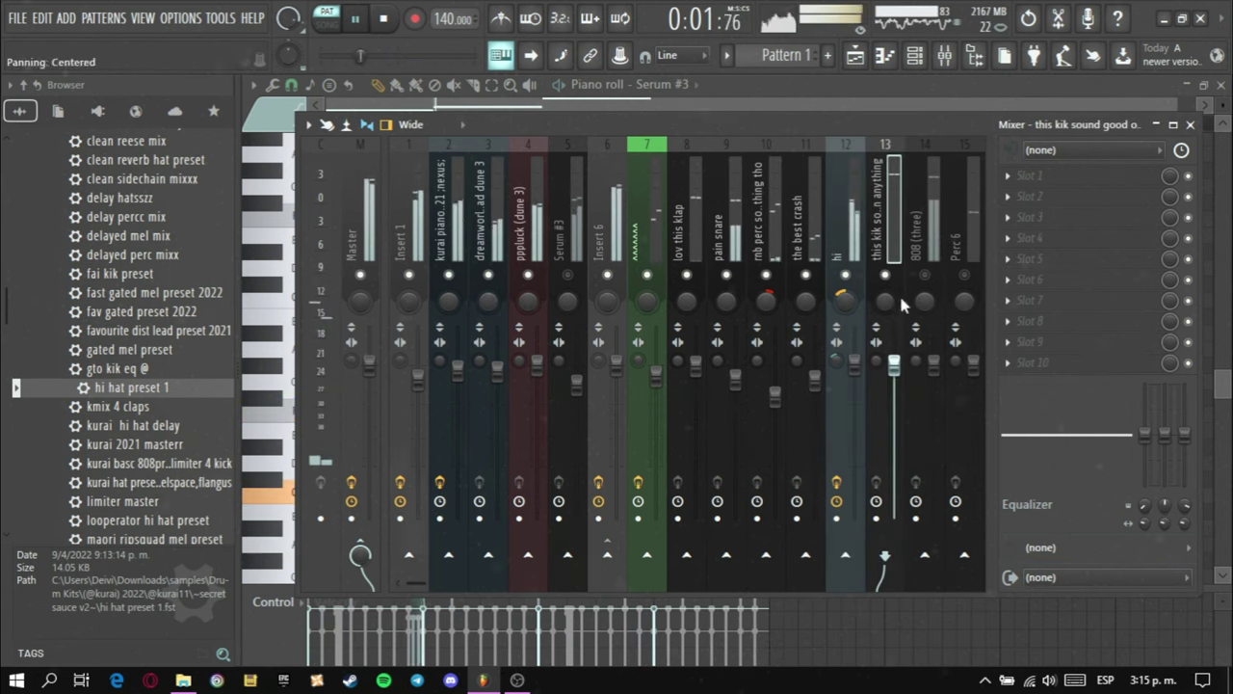
click(1007, 183)
click(338, 311)
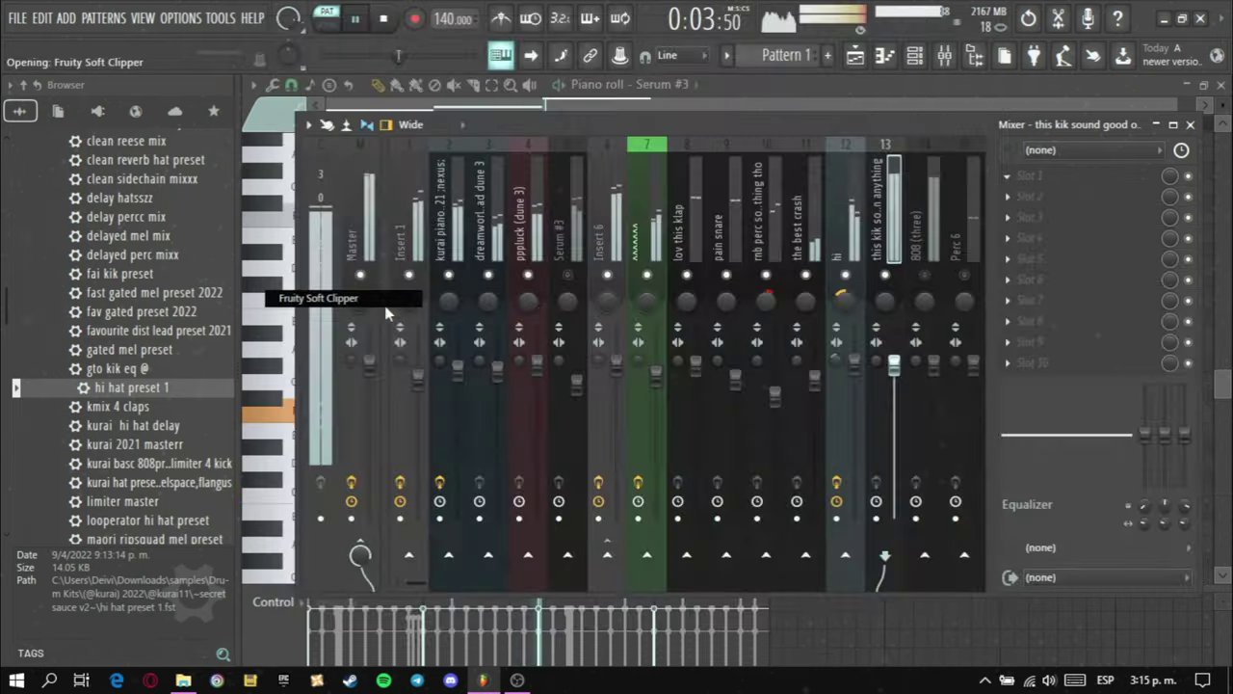
click(536, 216)
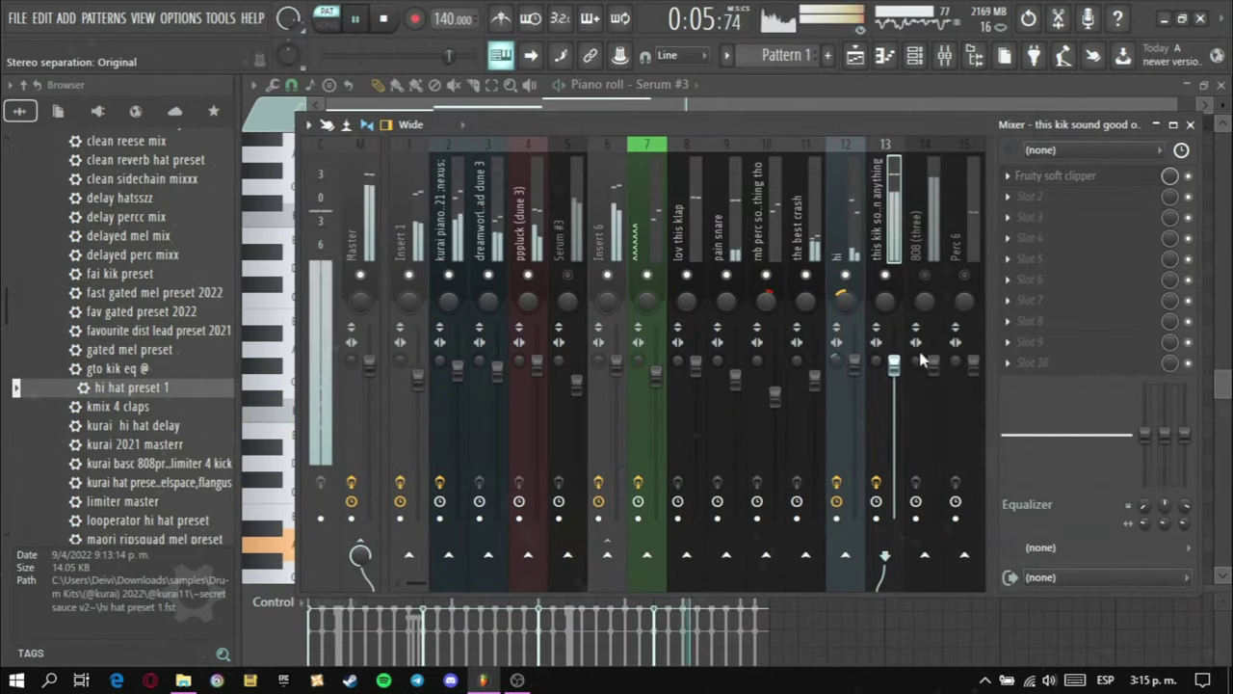
Step: Add Fruity WaveShaper to the first effect slot of the 808 (three) mixer track
click(927, 231)
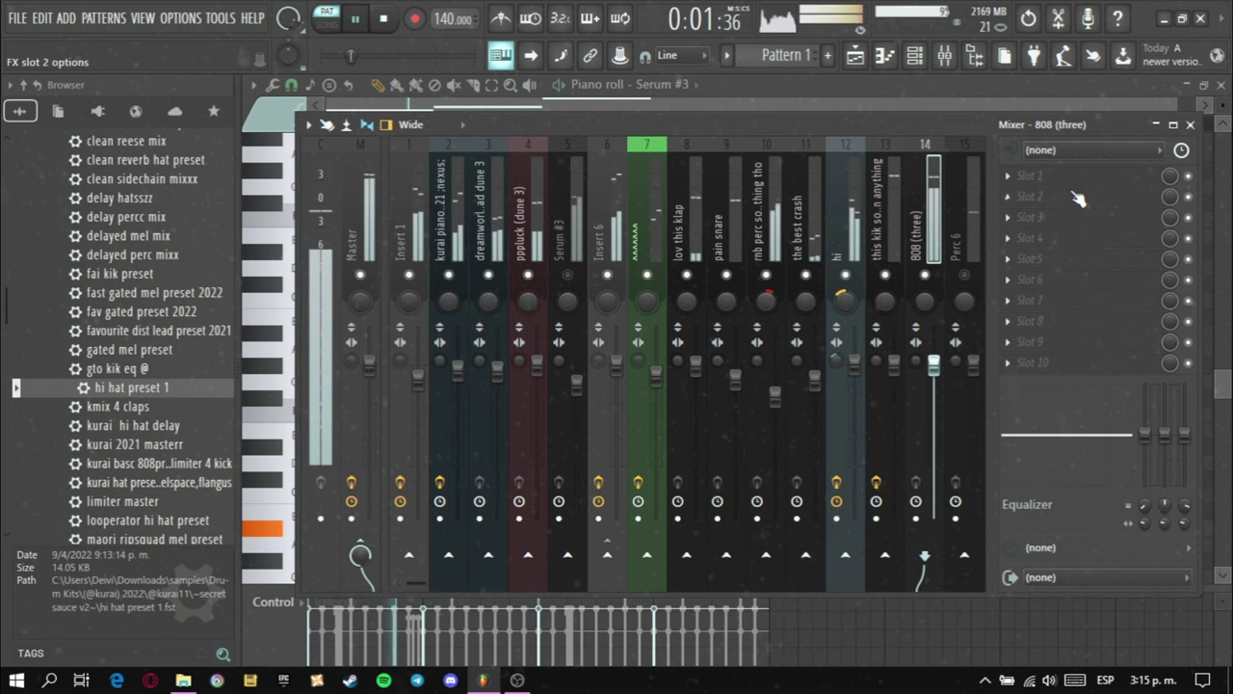
click(1029, 179)
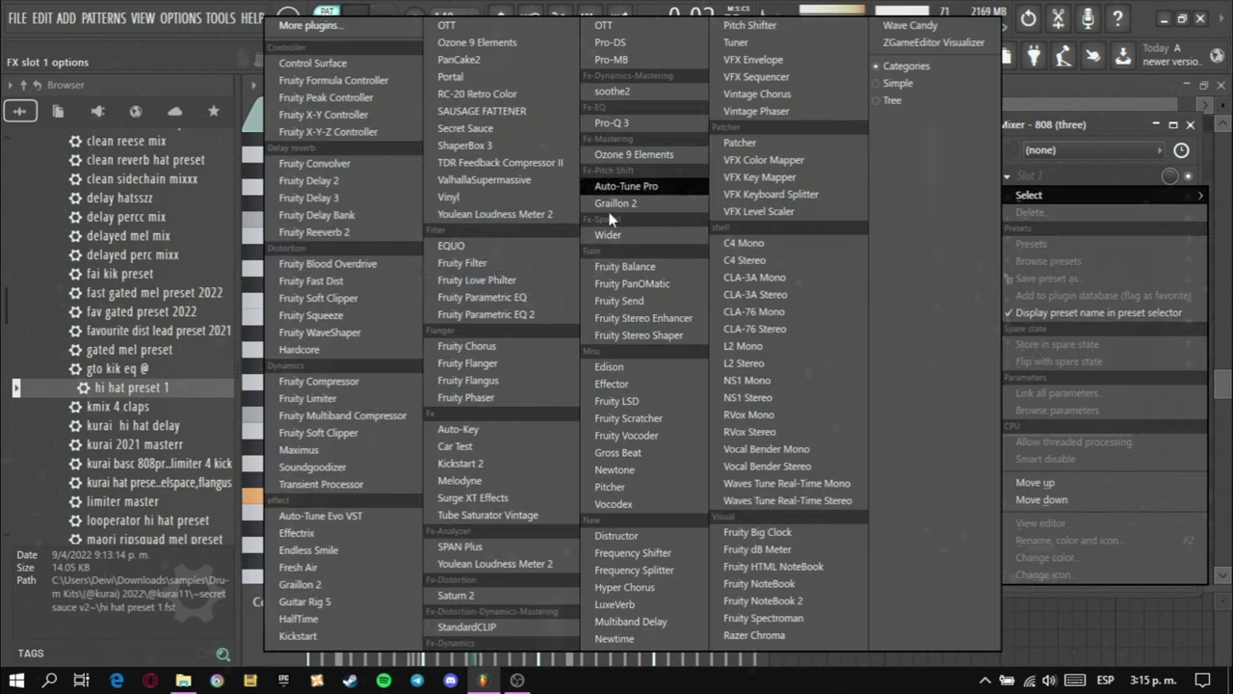
click(359, 331)
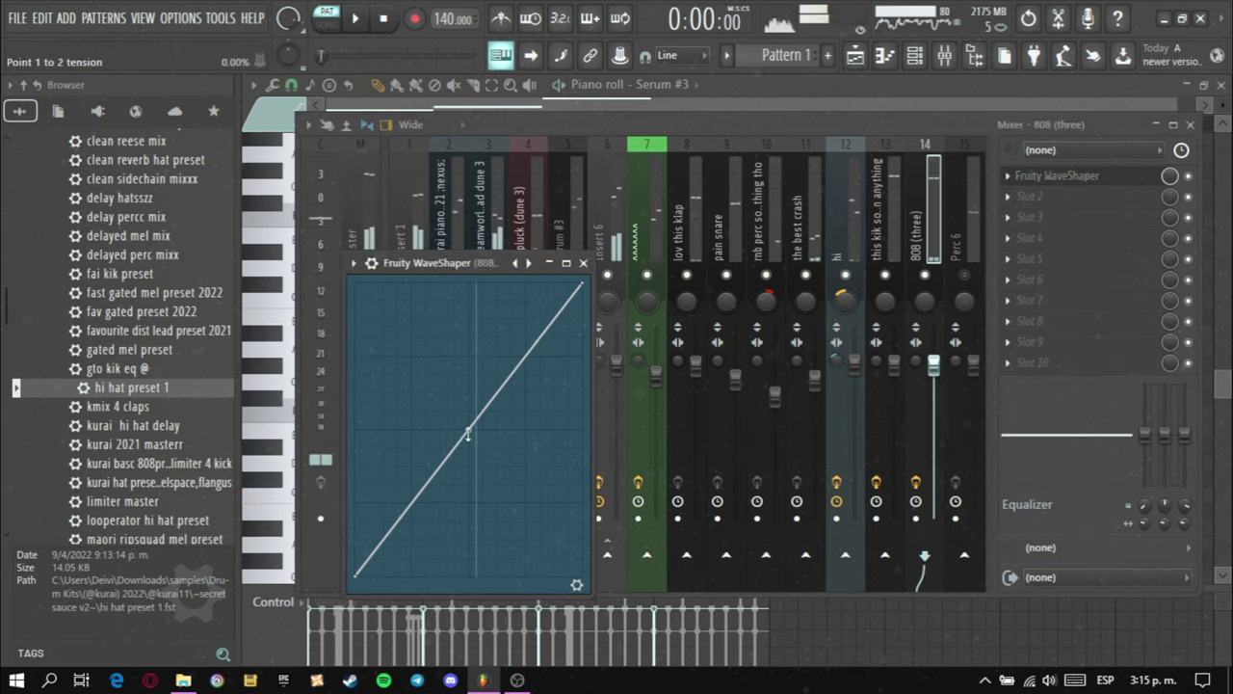
Step: Close the WaveShaper window, add Fruity Soft Clipper to the second effect slot of the 808 (three) mixer track, and close its window
click(583, 262)
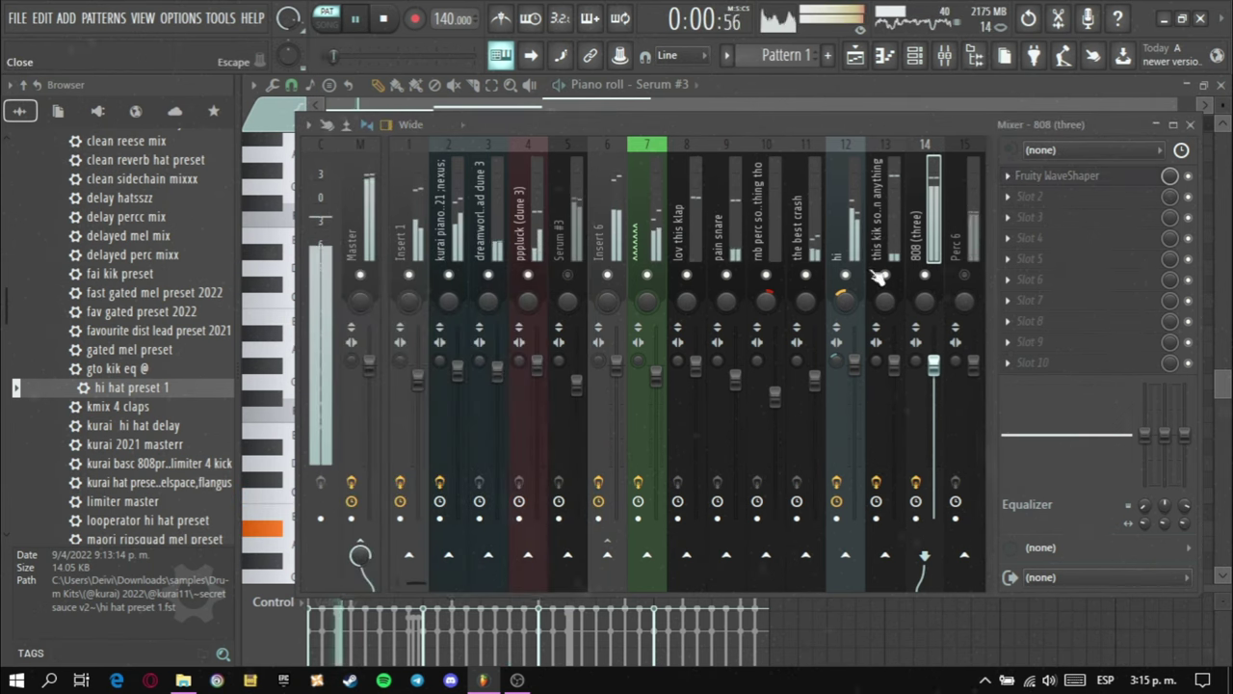
click(1029, 195)
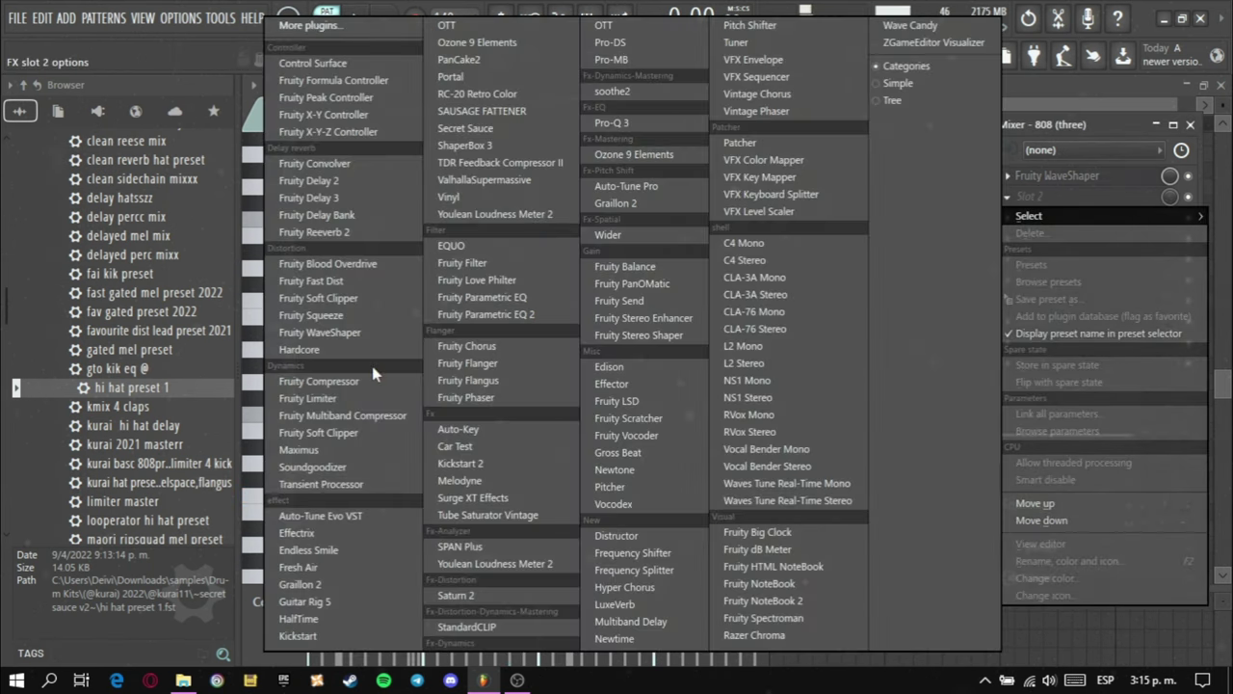
click(356, 303)
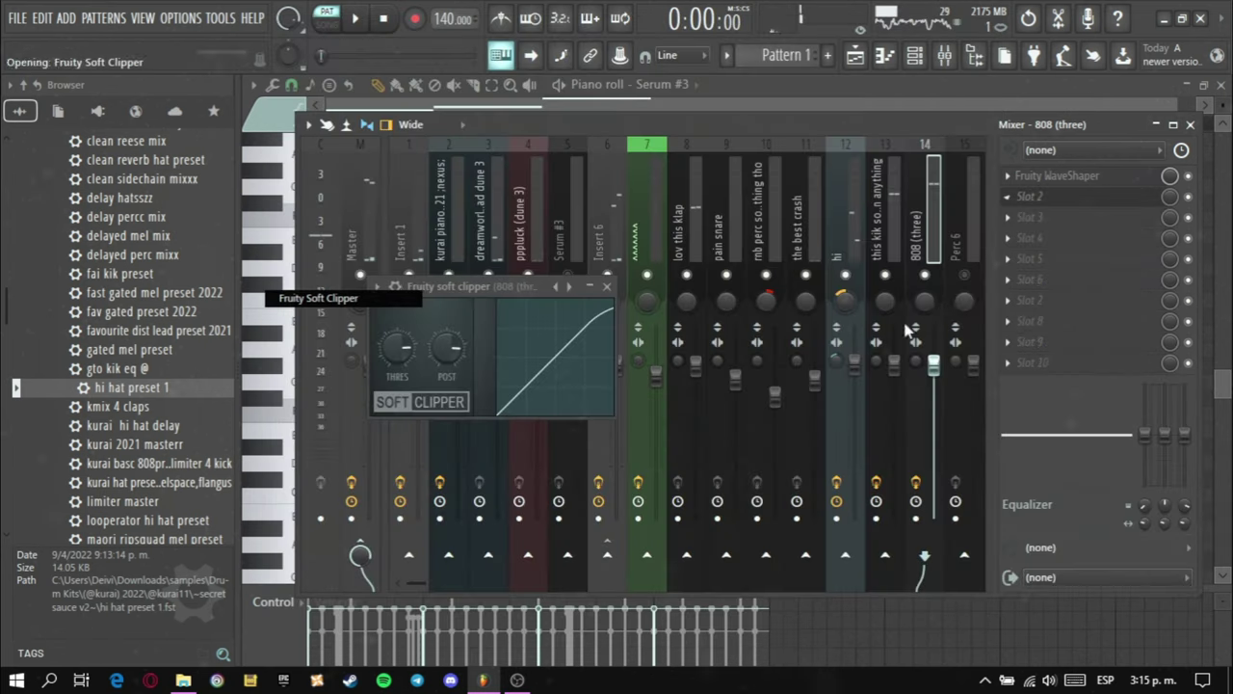
click(609, 289)
key(space)
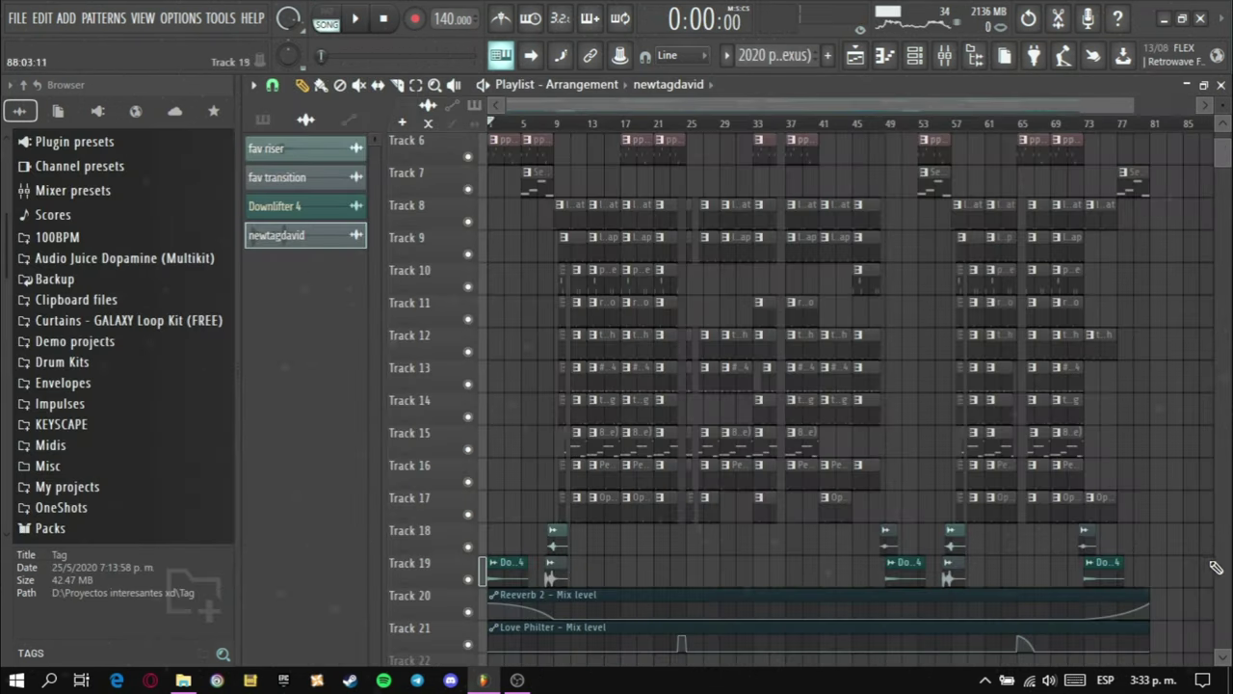
Step: Play the arrangement in song mode and review its pattern, audio and automation clips across the playlist tracks
scroll(852, 433, down, 1)
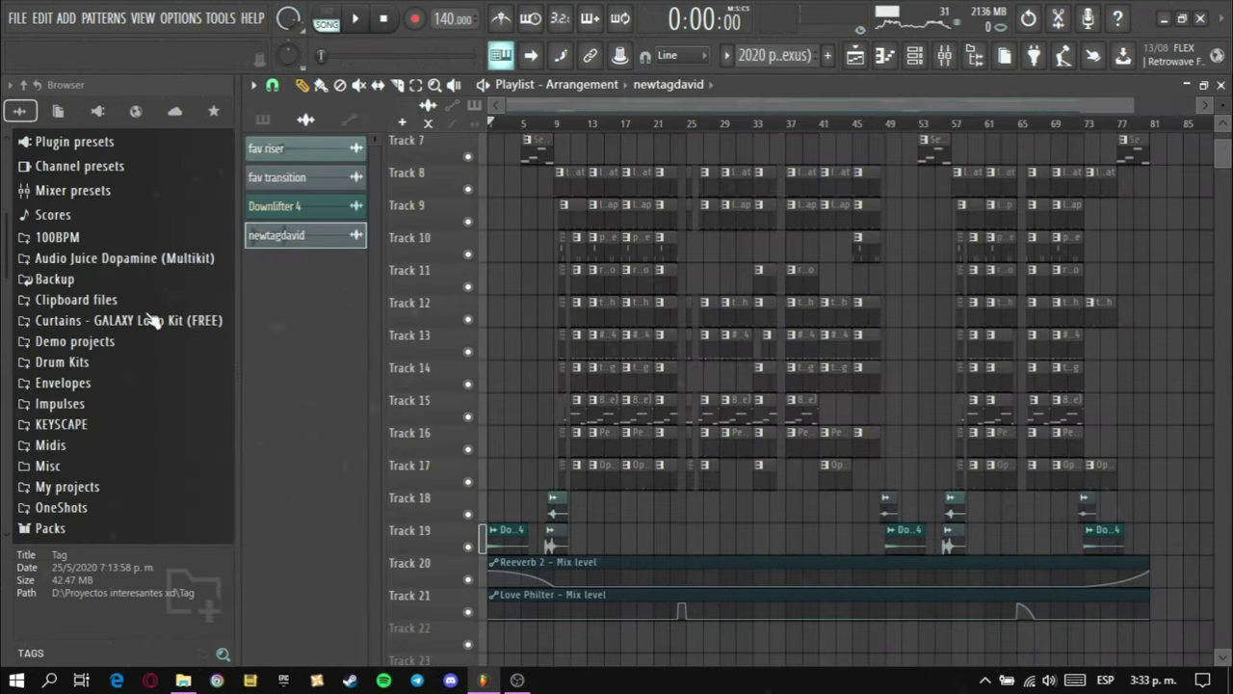
scroll(96, 366, up, 3)
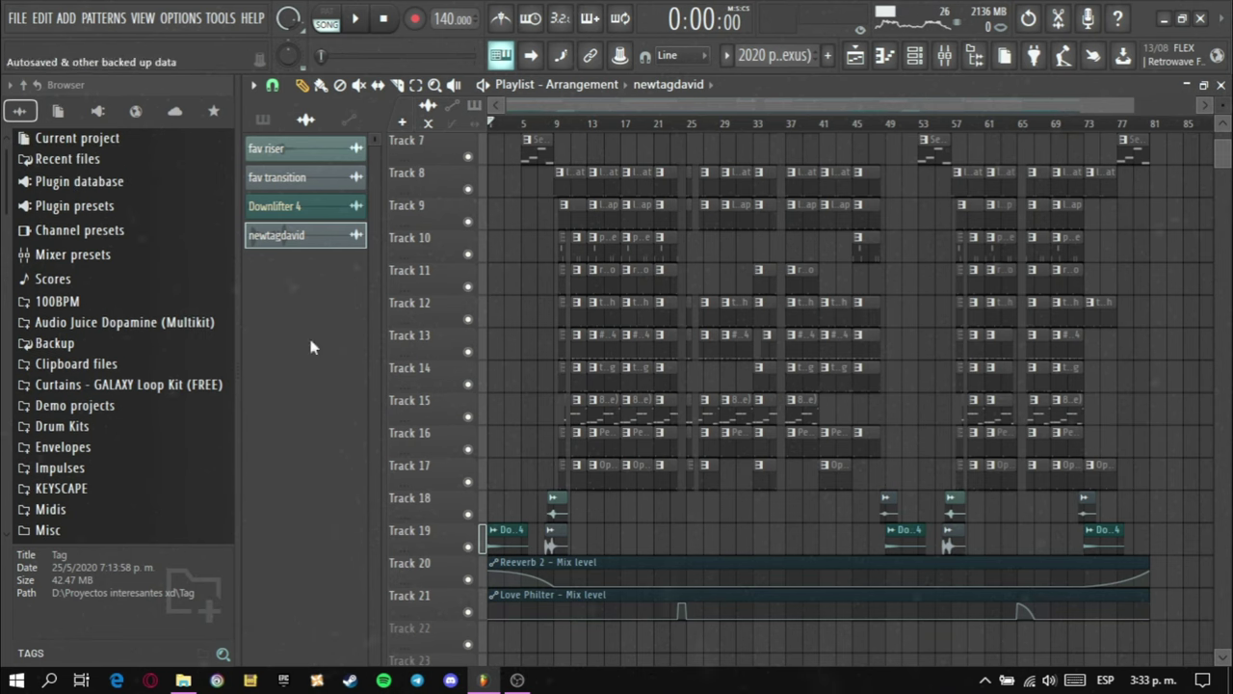
scroll(1012, 332, up, 5)
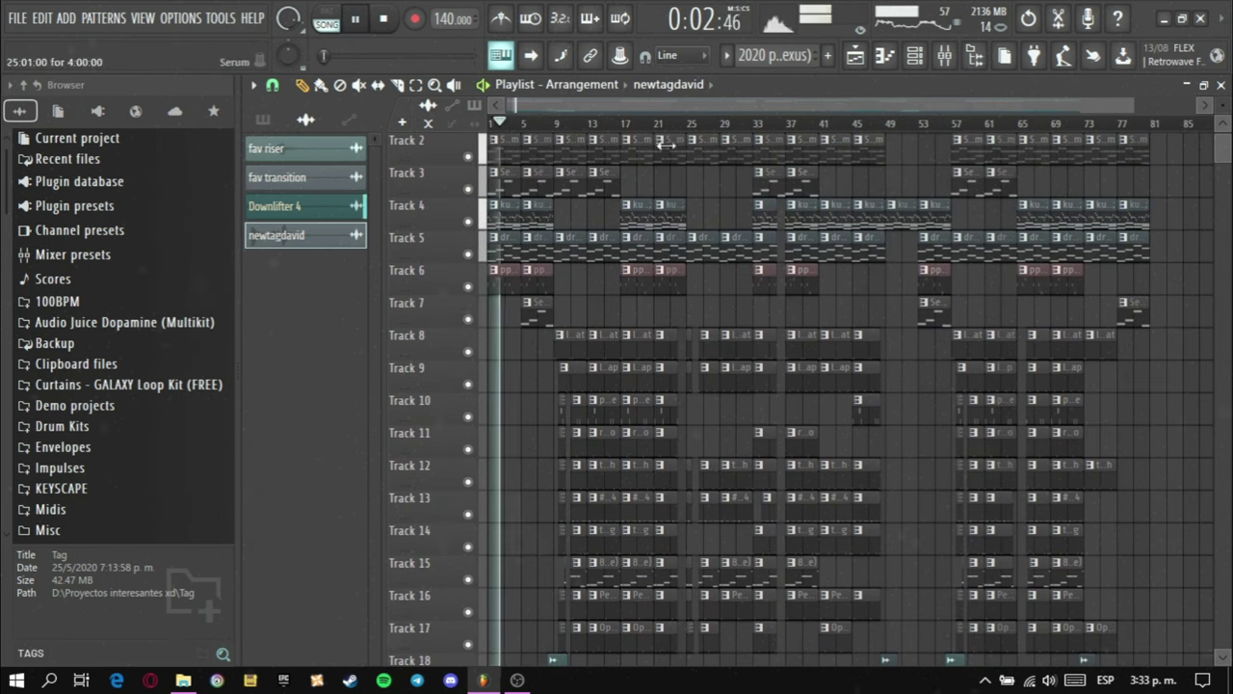
scroll(526, 123, up, 10)
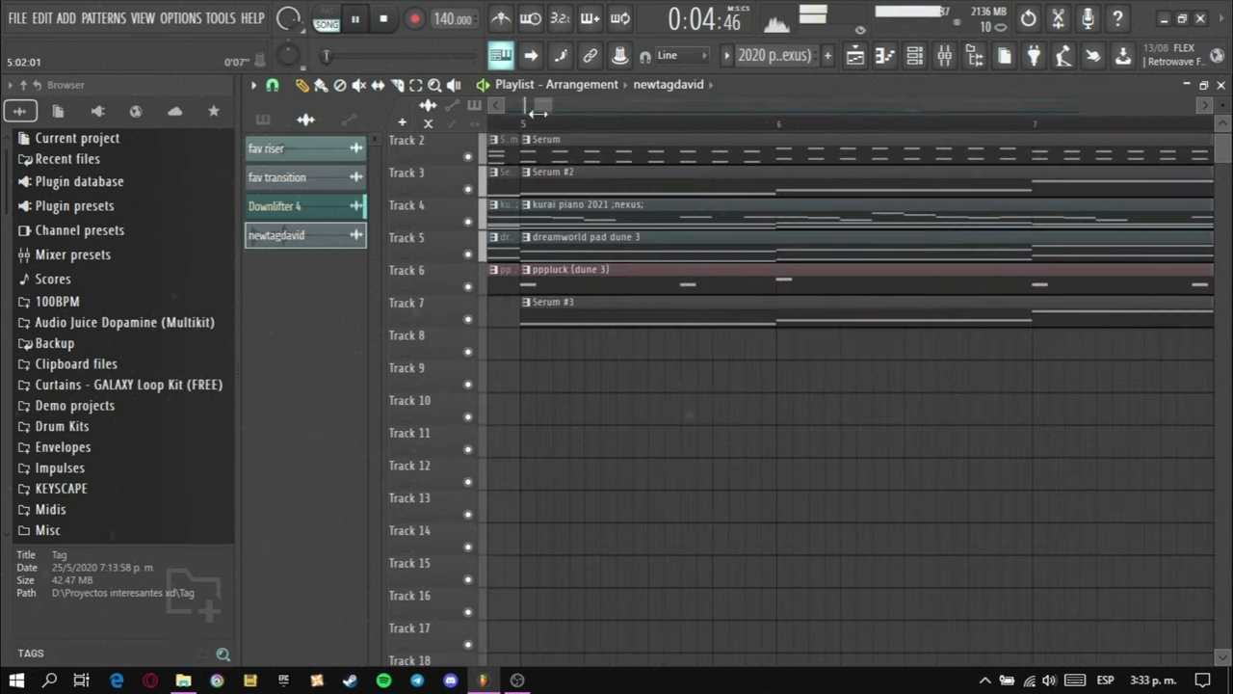
scroll(538, 114, down, 5)
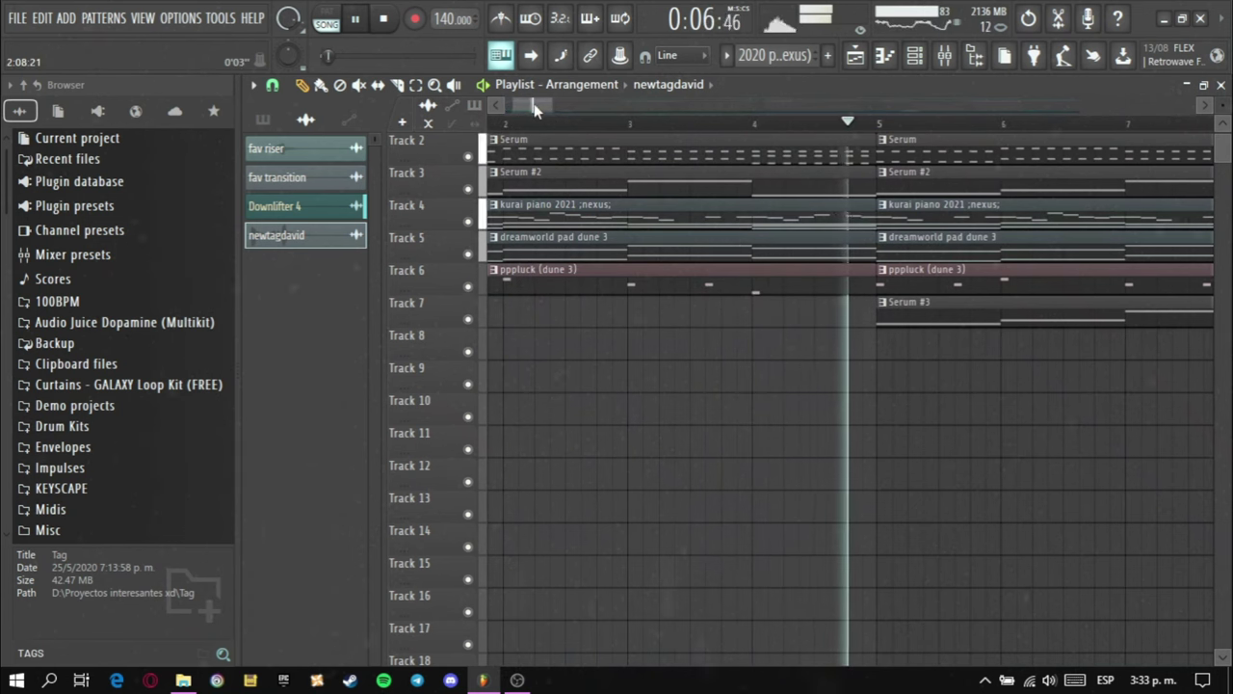